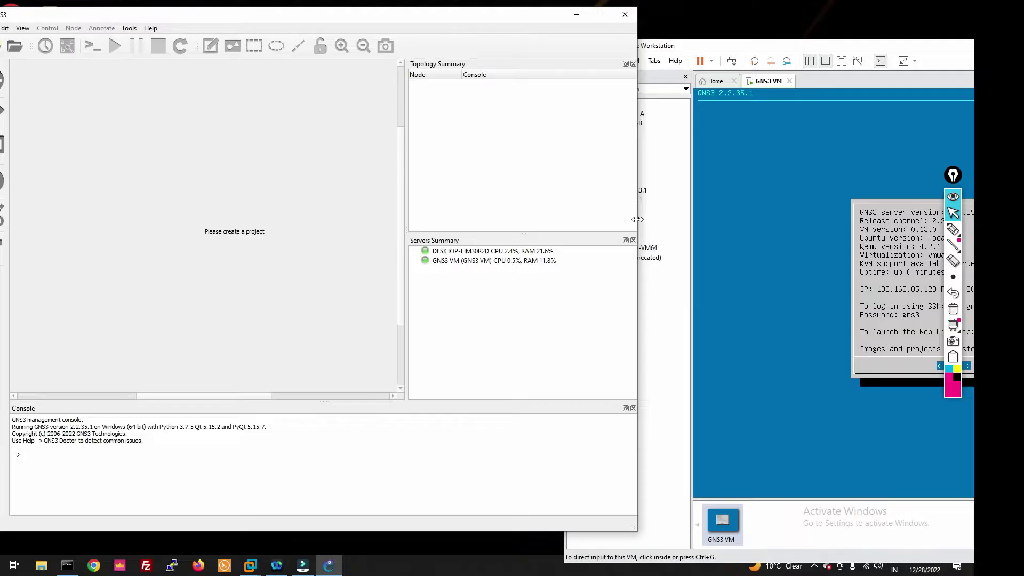
Widen the GNS3 window for more panel room, then bring the GNS3 Marketplace in Firefox forward.
left_click_drag(637, 219, 782, 219)
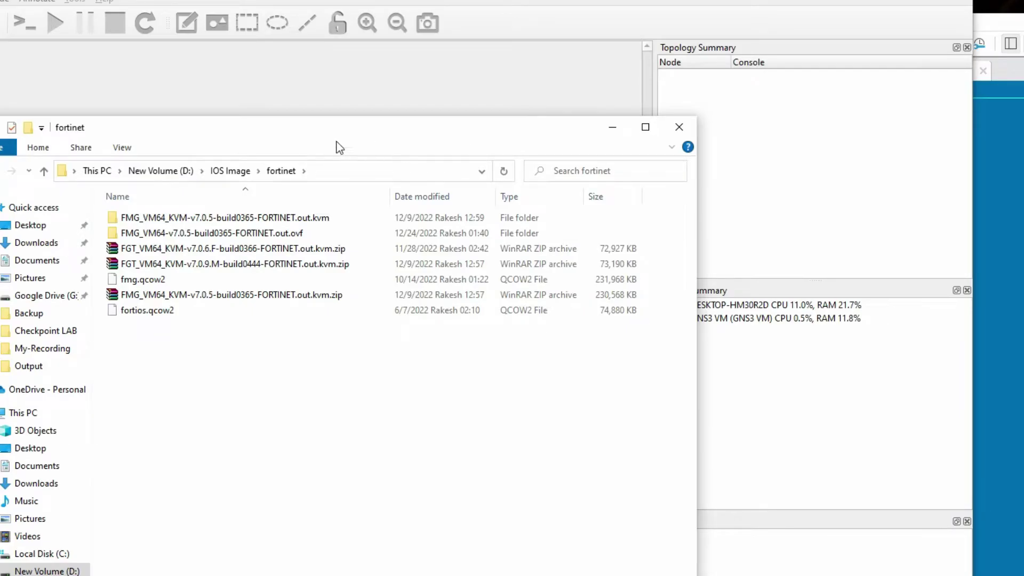
left_click_drag(320, 134, 593, 48)
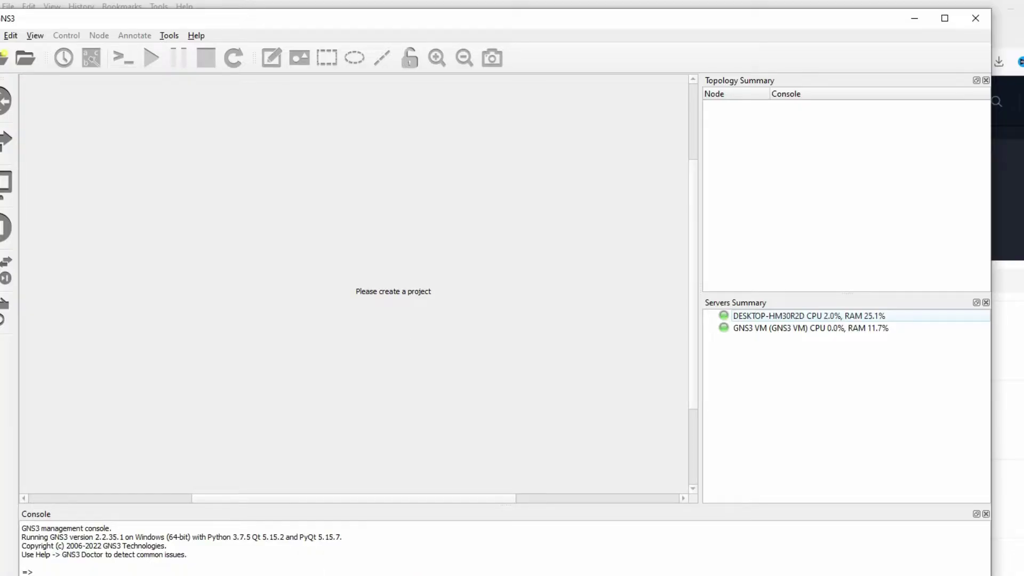
key("alt+Tab")
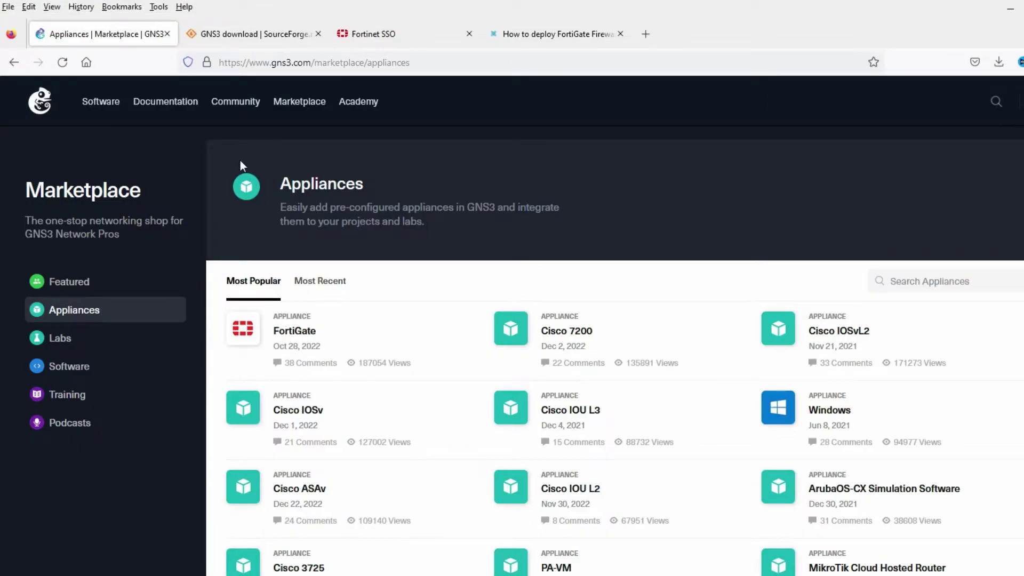
Open the FortiGate appliance page on the GNS3 Marketplace and download its appliance file.
left_click_drag(242, 66, 460, 54)
double_click(433, 55)
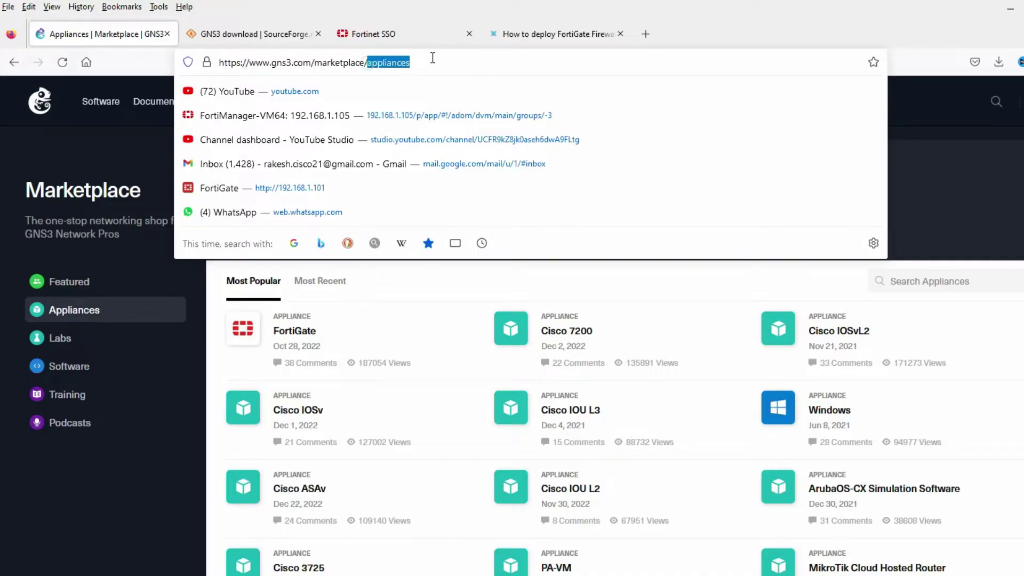
left_click(345, 345)
left_click(294, 342)
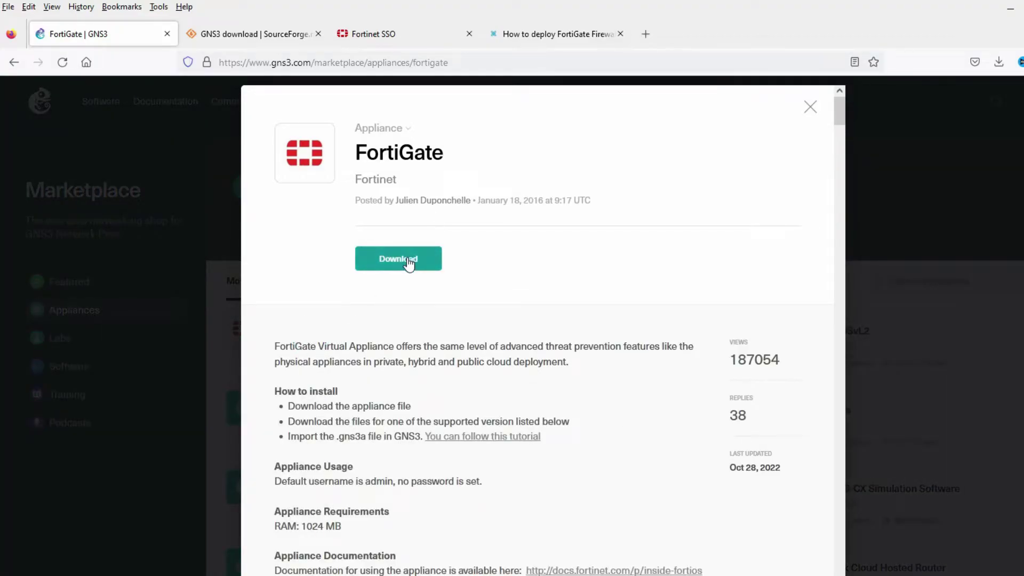
left_click(408, 261)
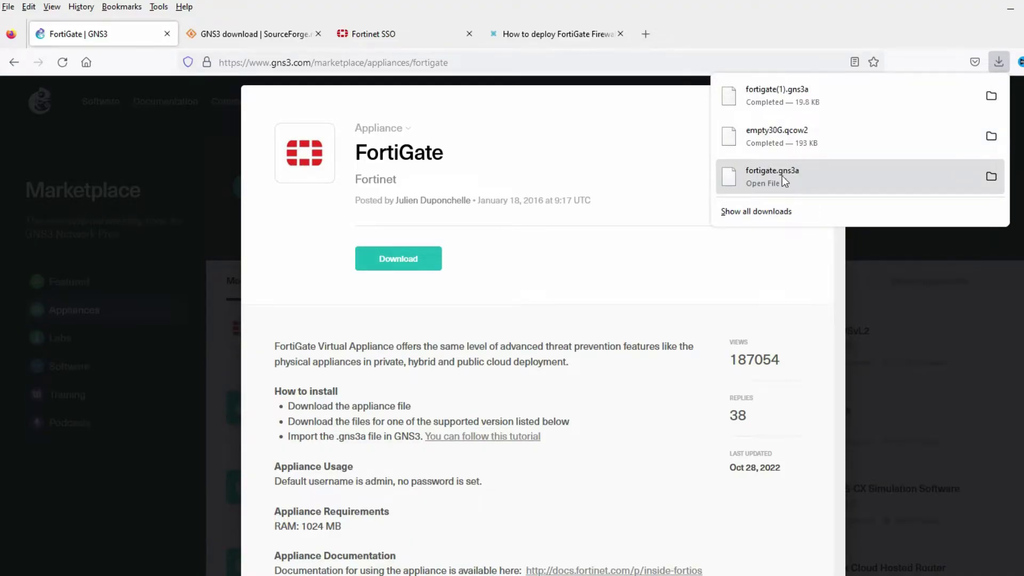
Locate FortiGate 7.0.9 on the page and select its qcow2 image file name.
scroll(466, 351, "down", 4)
scroll(468, 351, "up", 4)
scroll(467, 351, "down", 5)
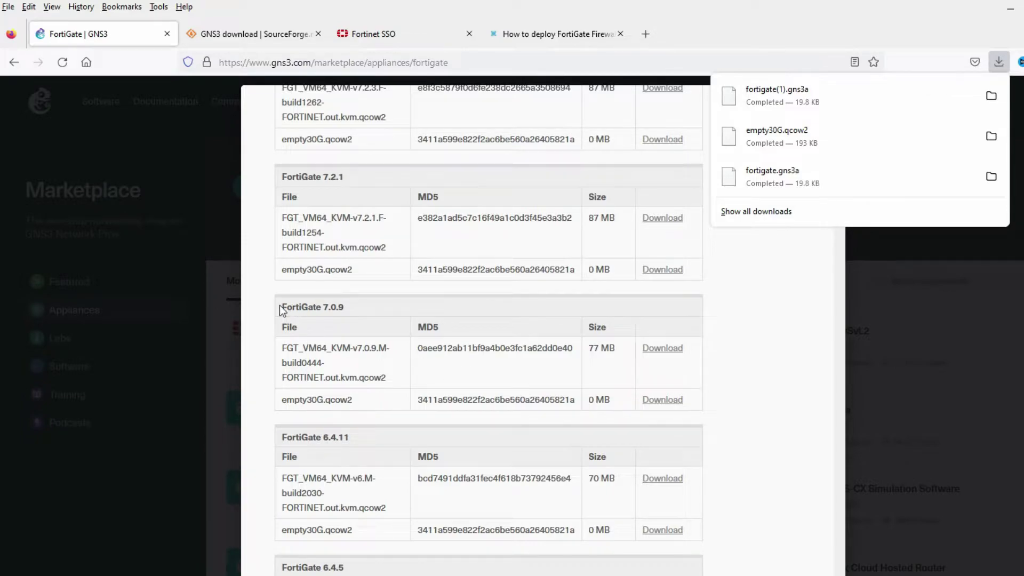
left_click_drag(279, 306, 360, 308)
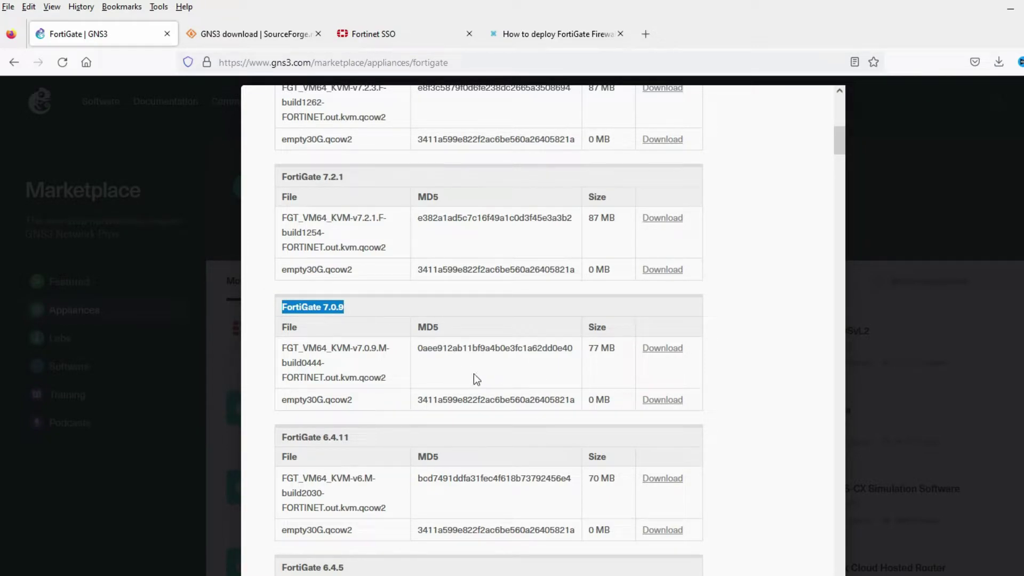
left_click_drag(386, 377, 282, 354)
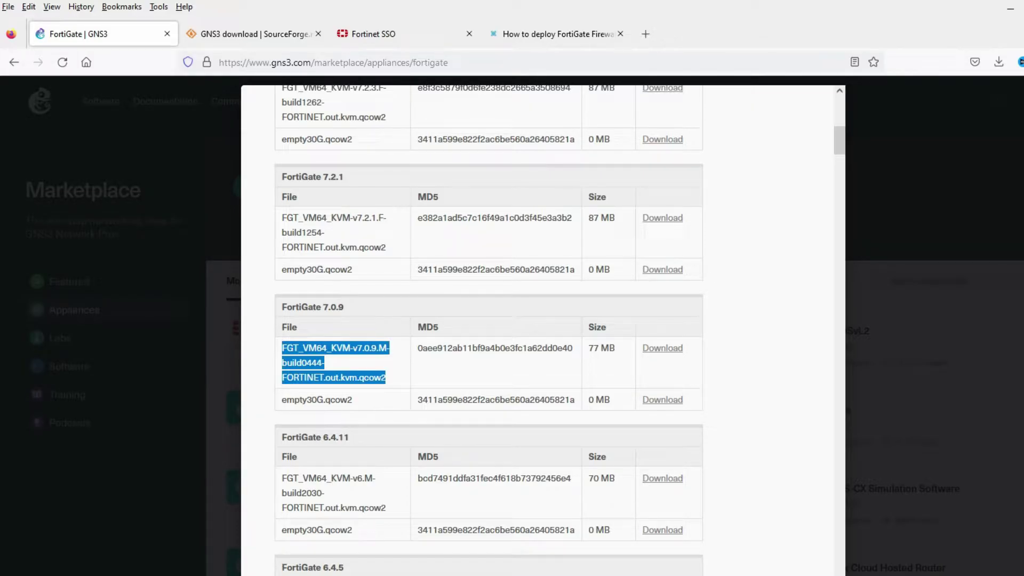
key("alt+Tab")
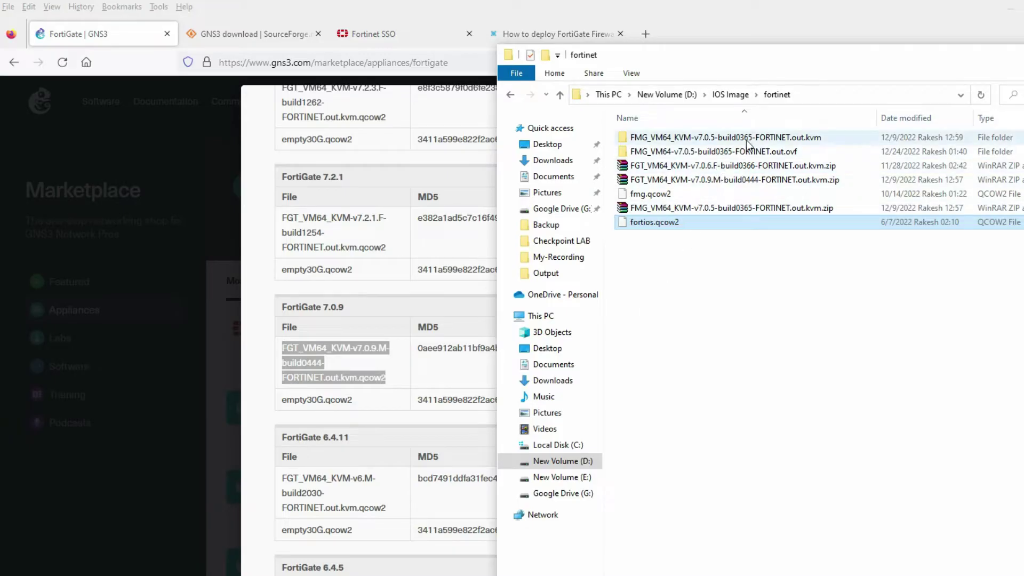
Extract the FGT_VM64_KVM-v7.0.9 zip into its own folder and select fortios.qcow2 inside it.
left_click(743, 179)
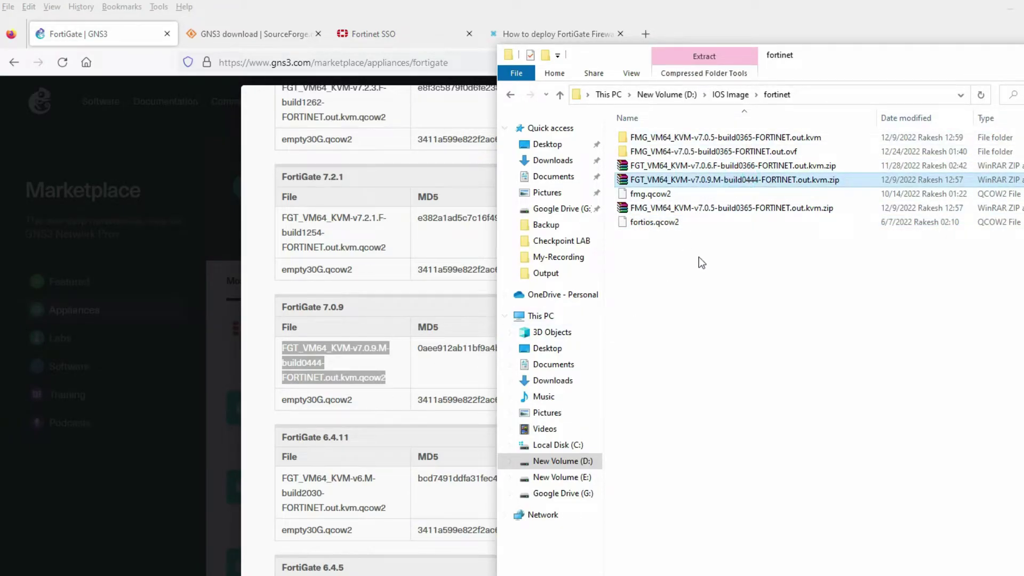
right_click(745, 183)
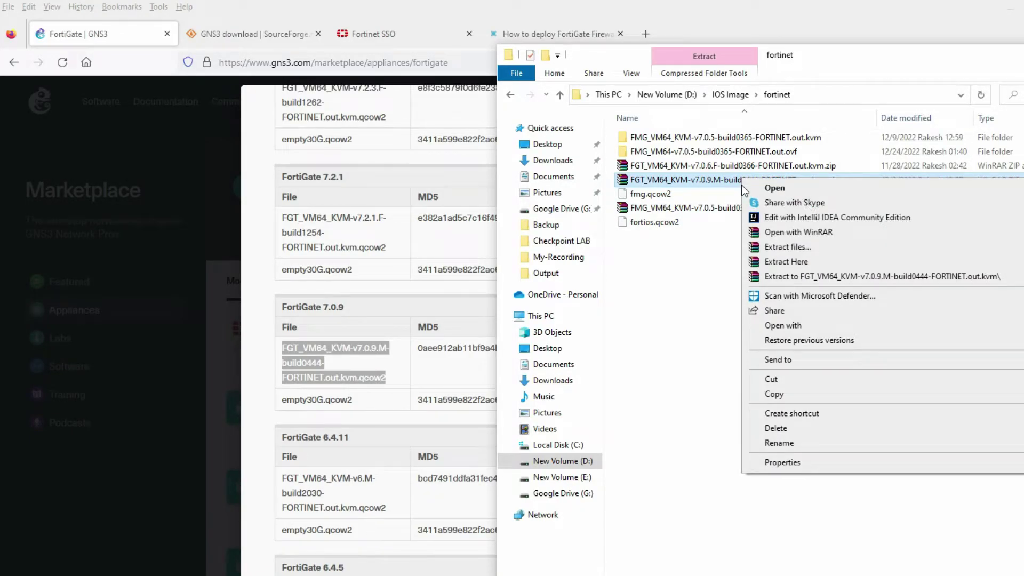
left_click(798, 277)
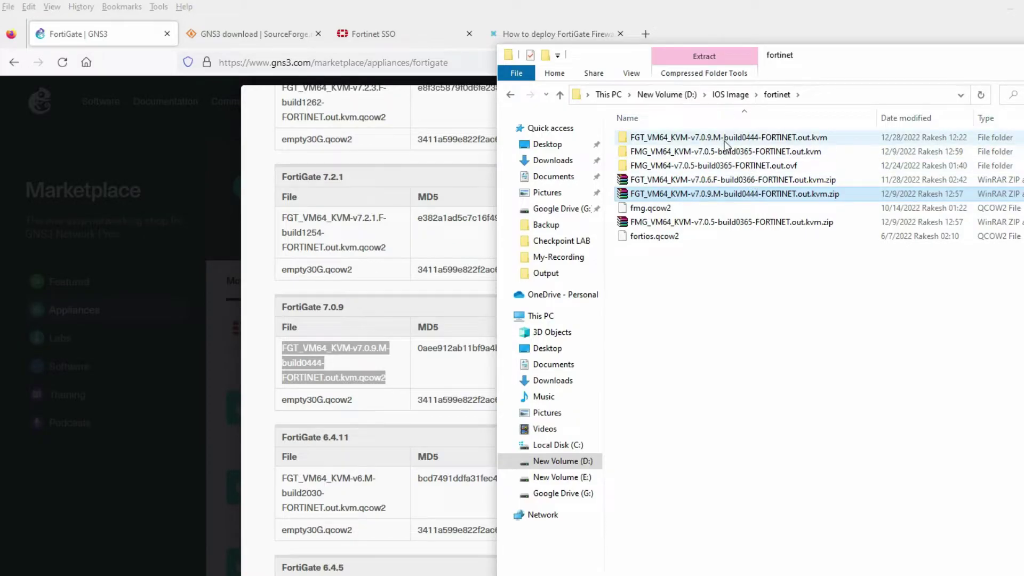
double_click(740, 140)
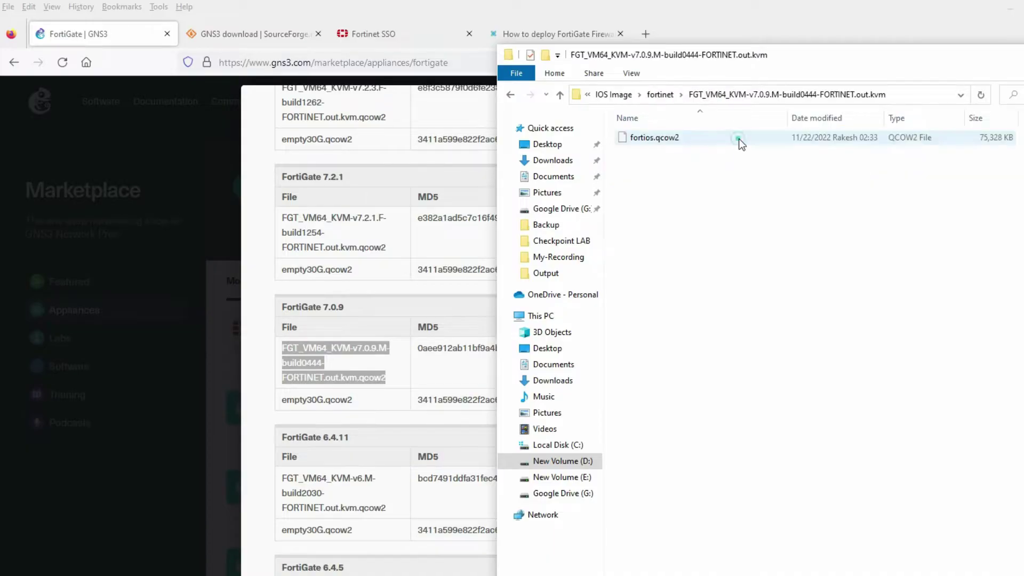
left_click(659, 141)
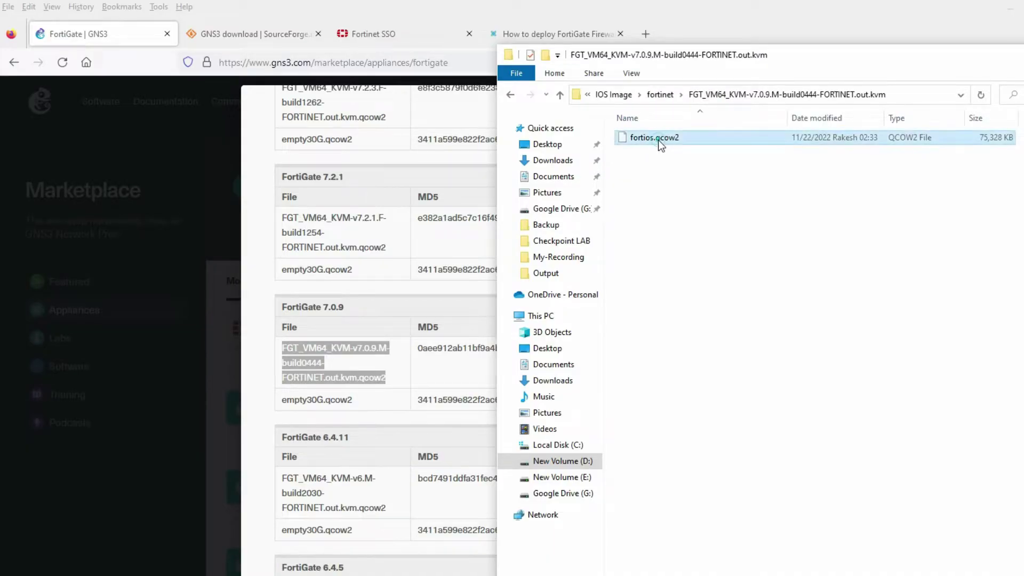
left_click(391, 399)
Note the empty30G.qcow2 file name, check the downloads list, and close the FortiGate appliance details.
left_click_drag(281, 398, 366, 396)
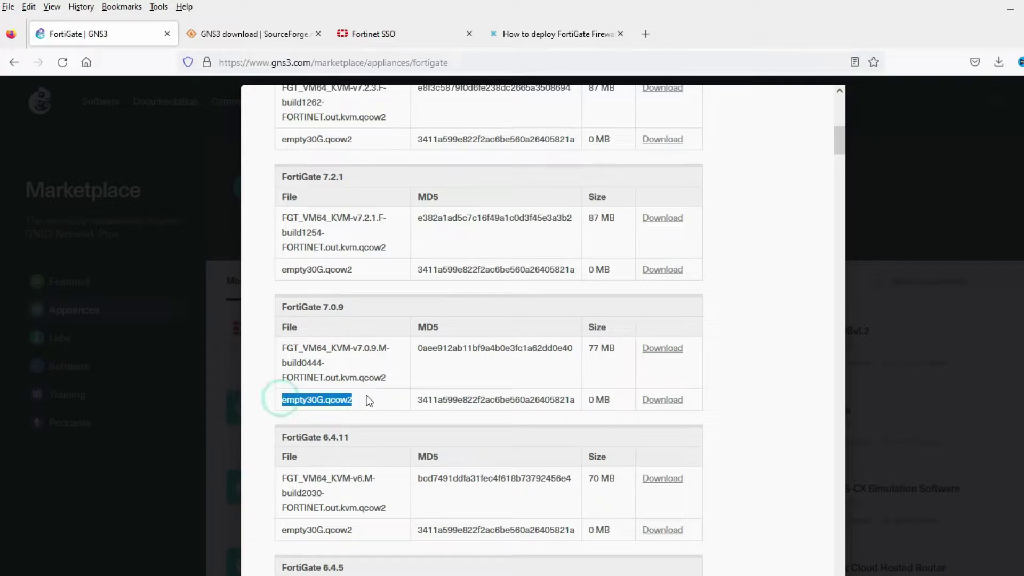
left_click(997, 67)
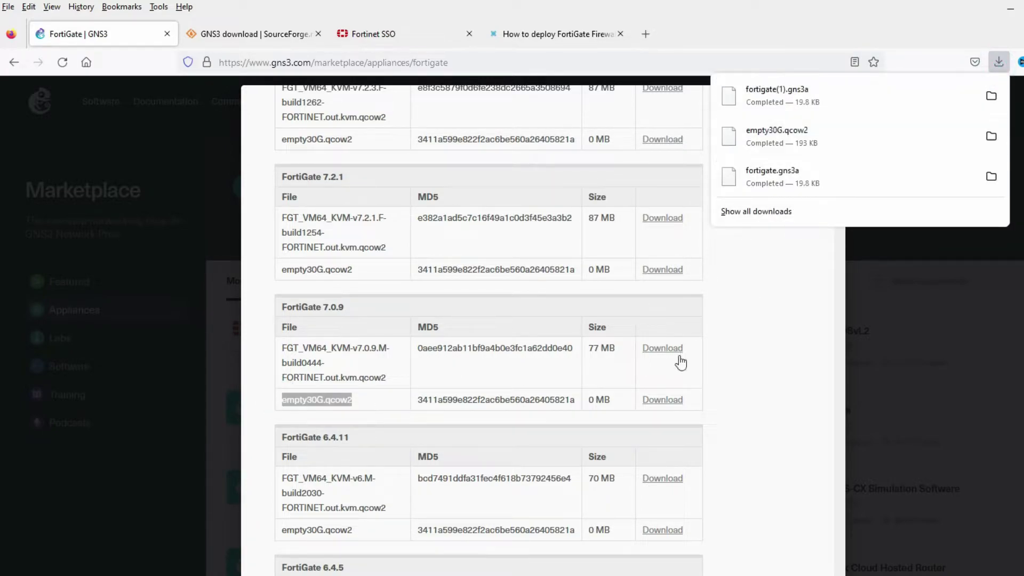
left_click(715, 397)
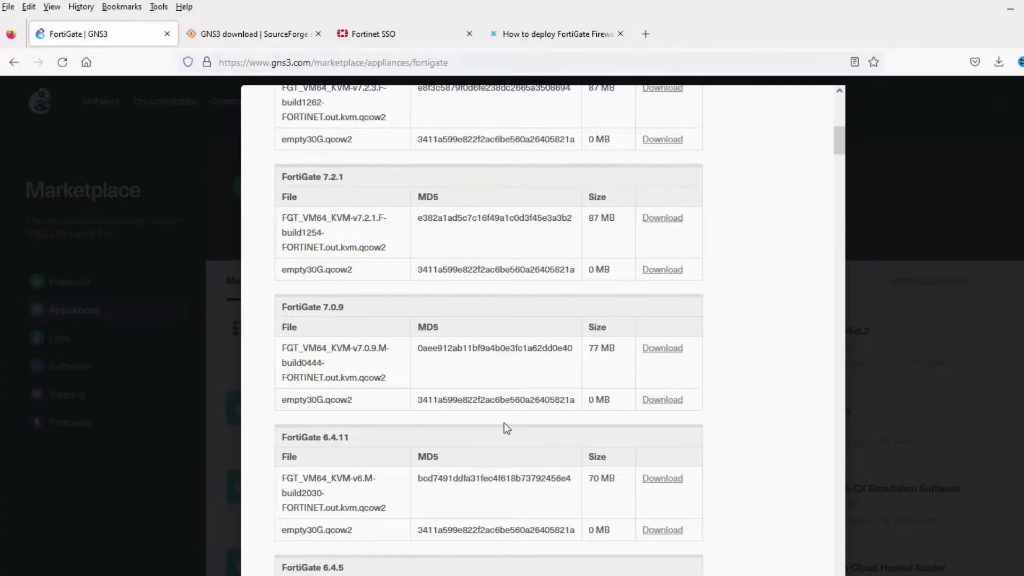
left_click(904, 214)
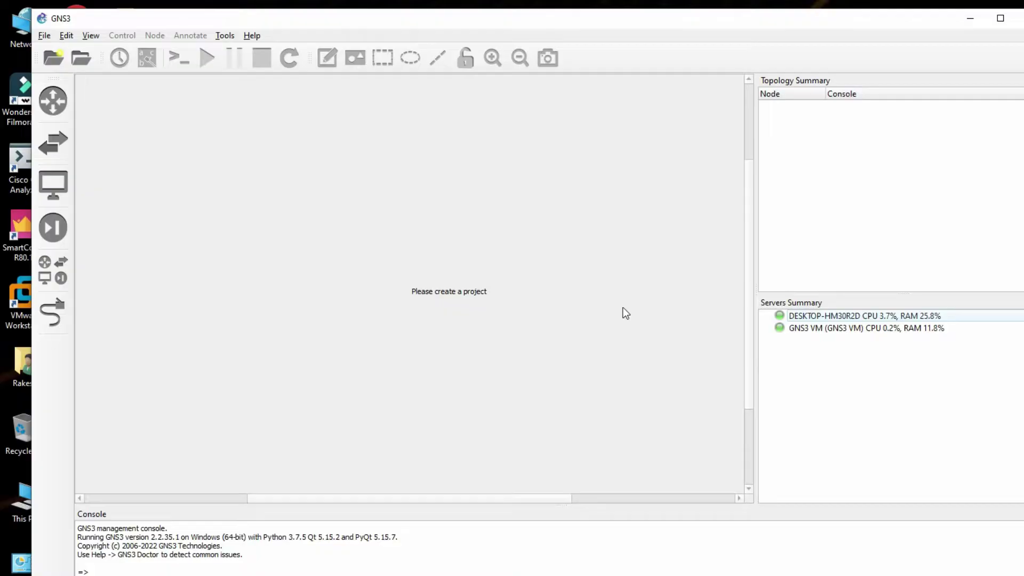
Start a new router template that installs an appliance from the GNS3 server.
left_click(52, 102)
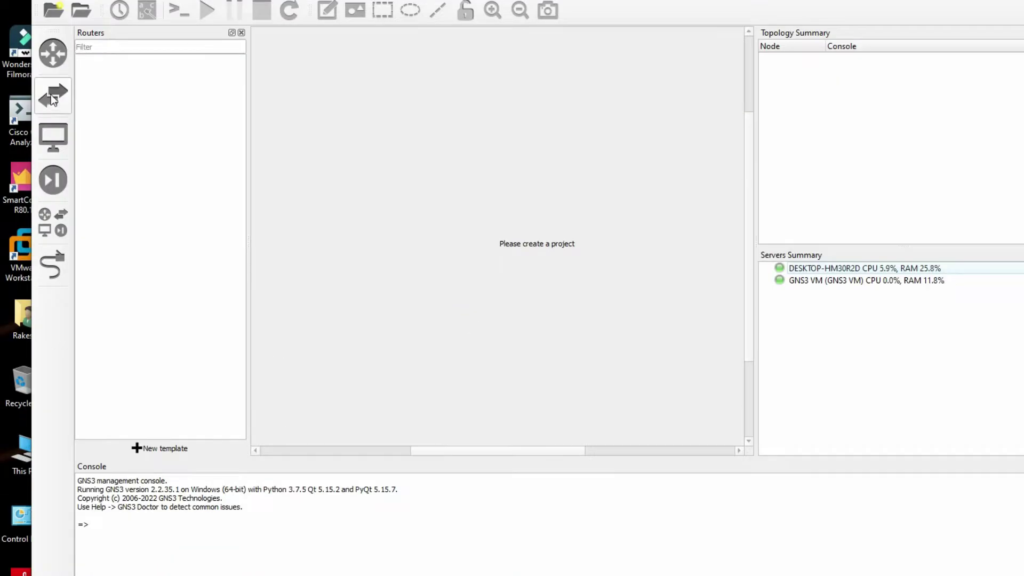
left_click(160, 453)
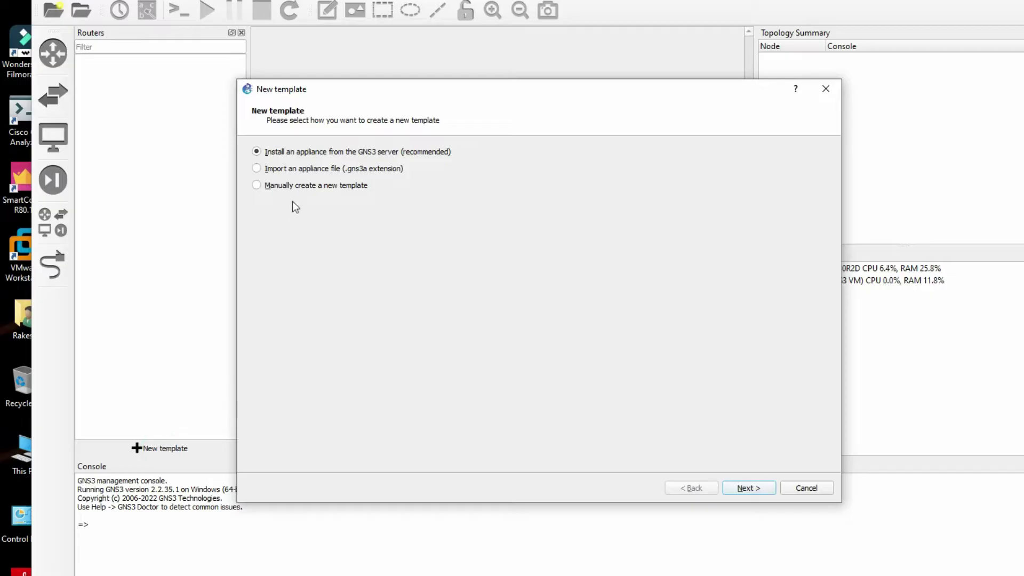
left_click(385, 152)
left_click(744, 490)
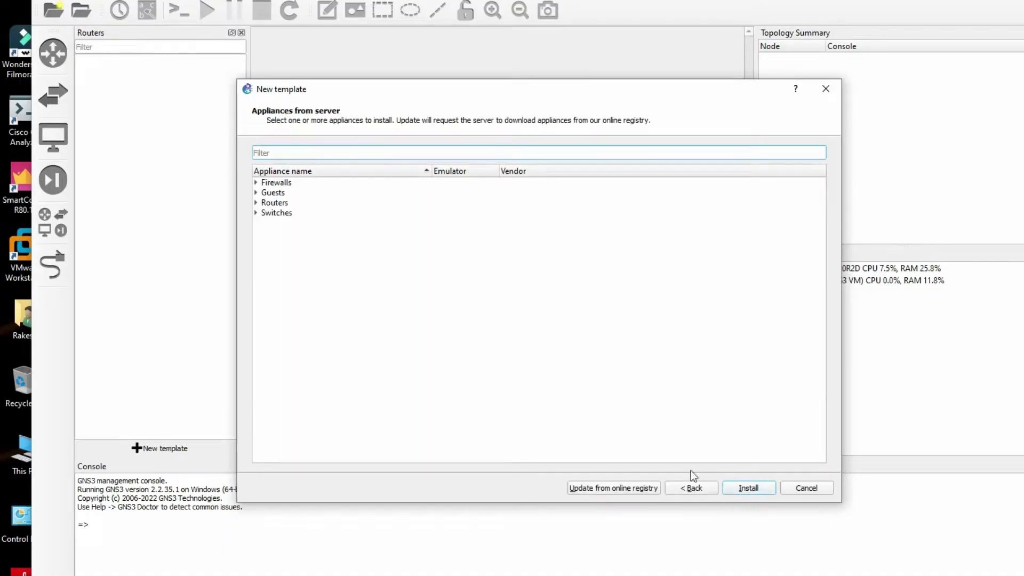
Pick FortiGate from the Firewalls category and begin installing it.
left_click(256, 184)
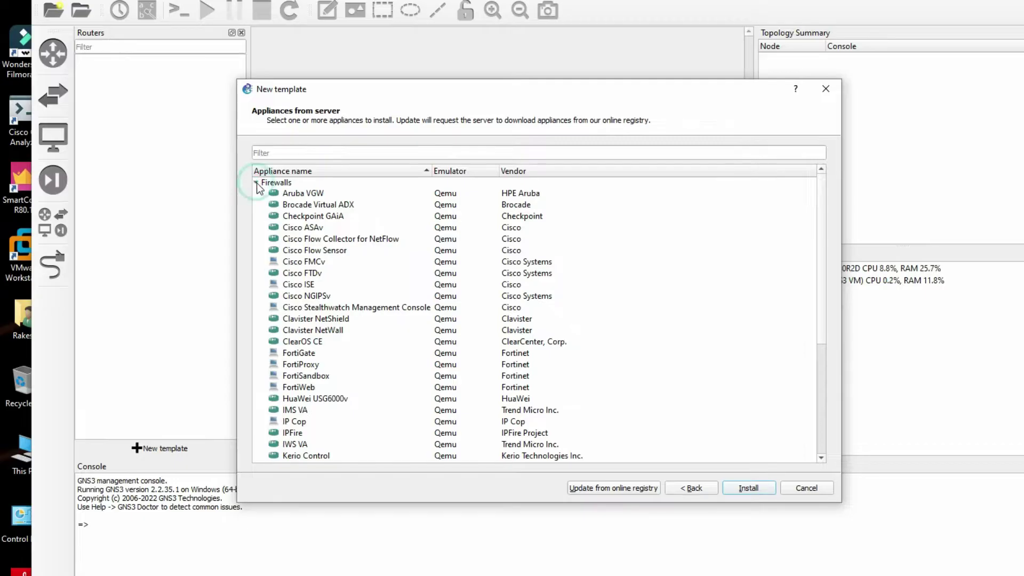
scroll(343, 324, "down", 3)
scroll(343, 324, "down", 3)
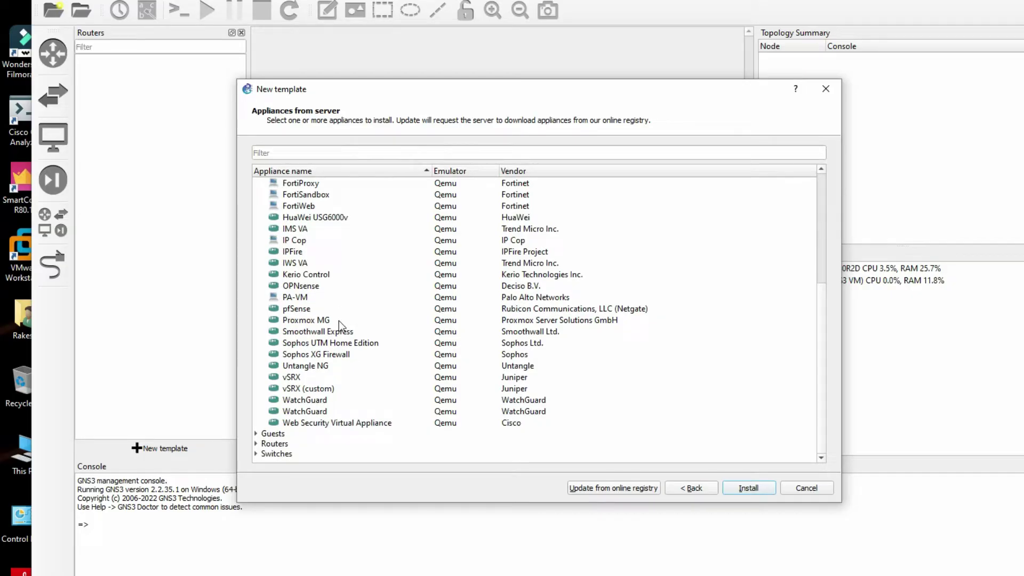
scroll(339, 321, "up", 6)
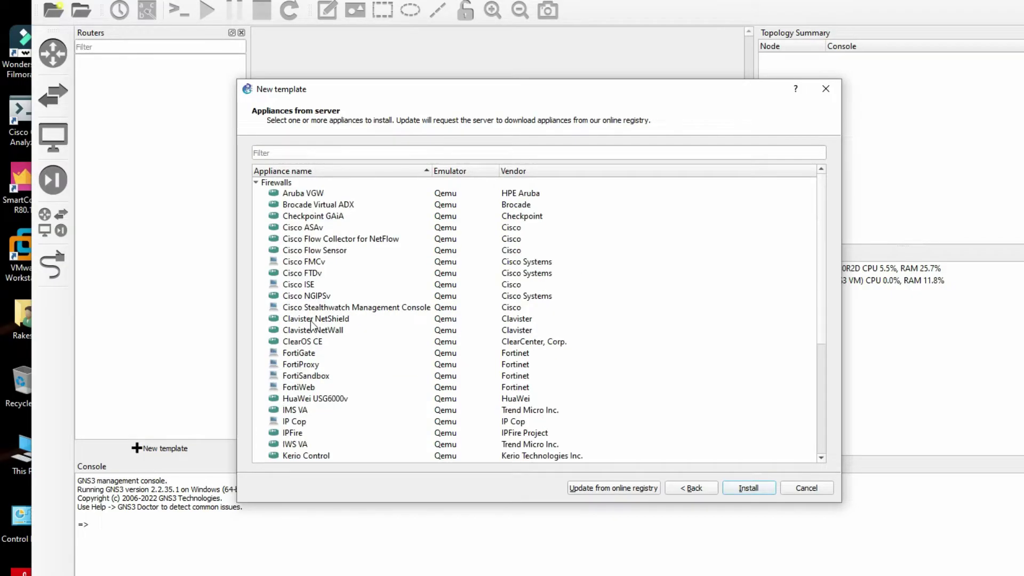
left_click(306, 356)
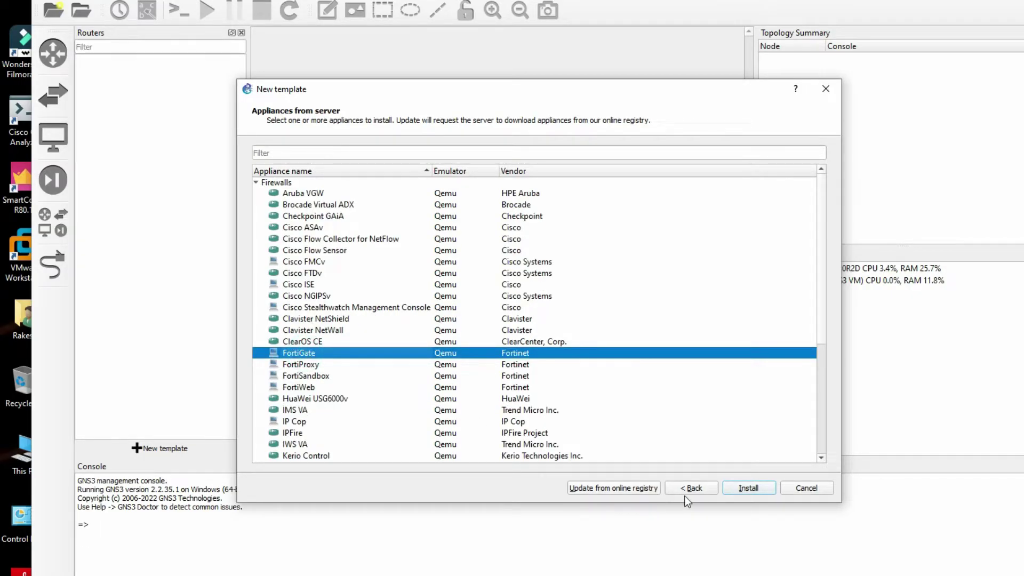
left_click(748, 488)
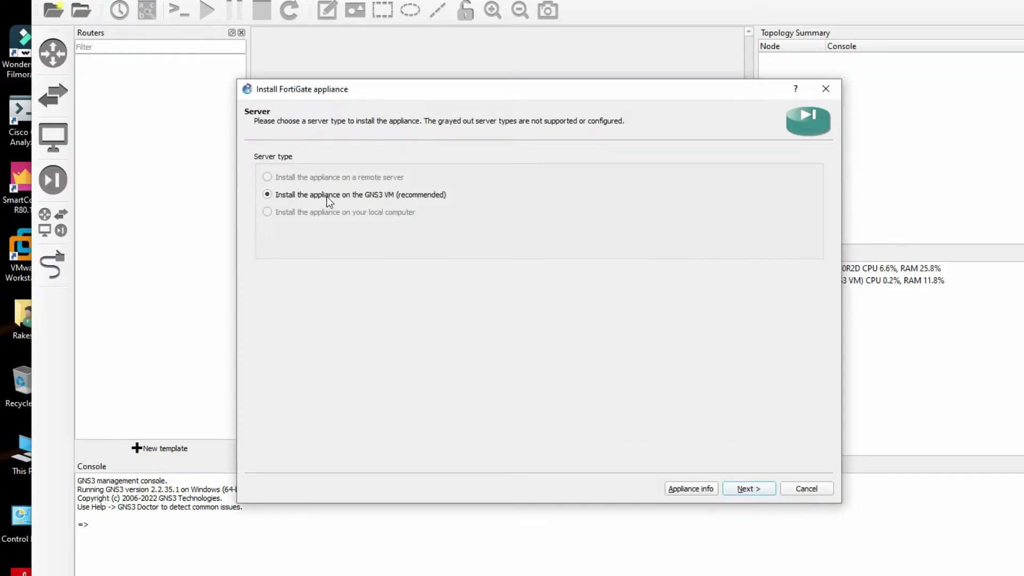
Keep /bin/qemu-system-x86_64 (v4.2.1) as the Qemu binary and review the FortiGate versions' missing images.
left_click(744, 488)
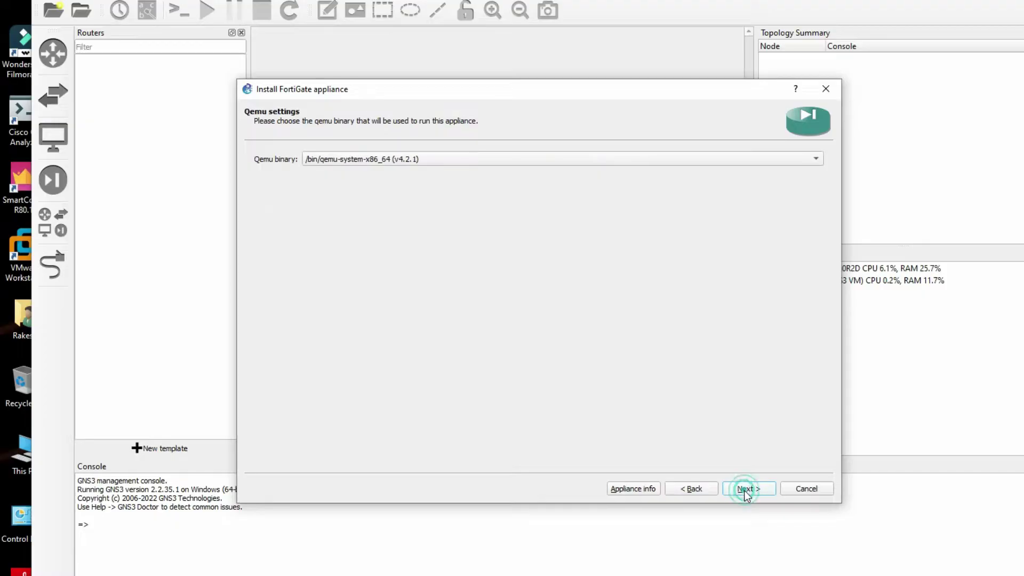
left_click(414, 160)
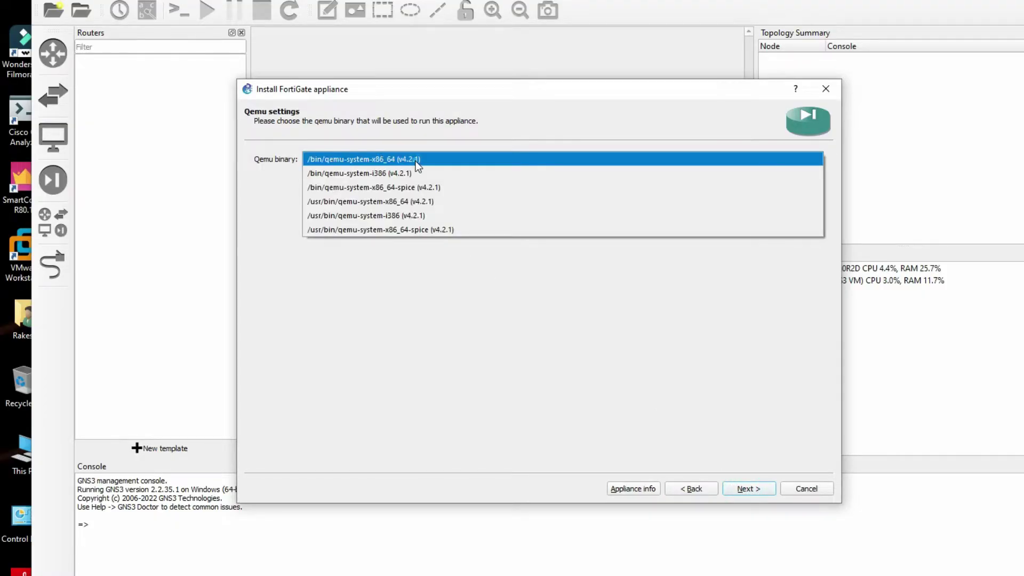
left_click(415, 160)
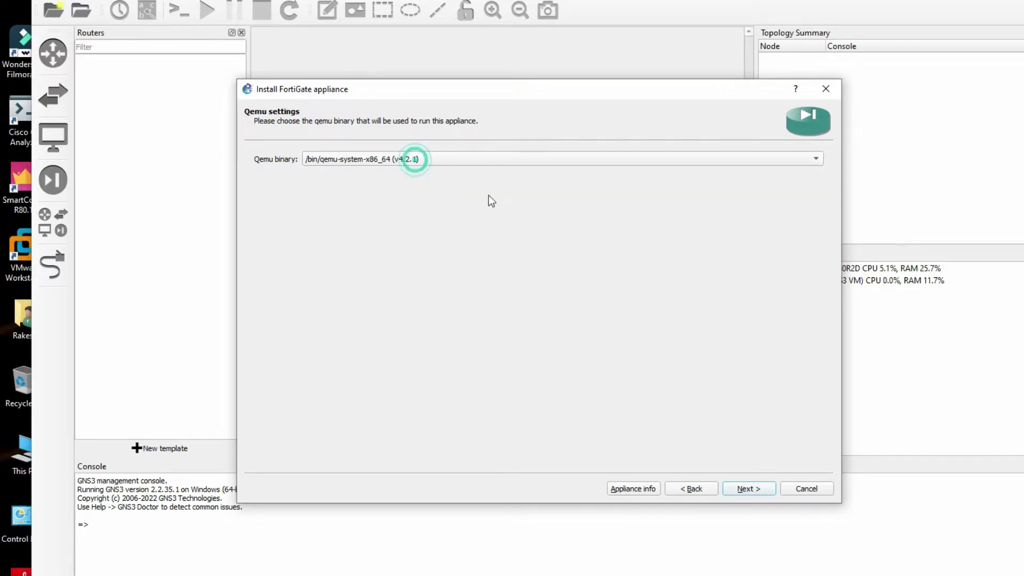
left_click(742, 489)
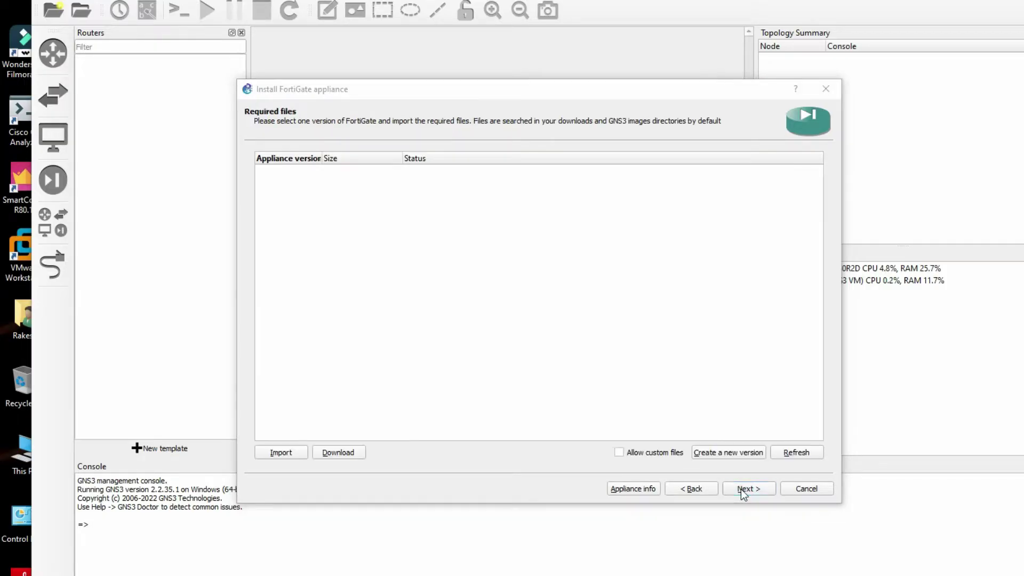
scroll(367, 290, "up", 20)
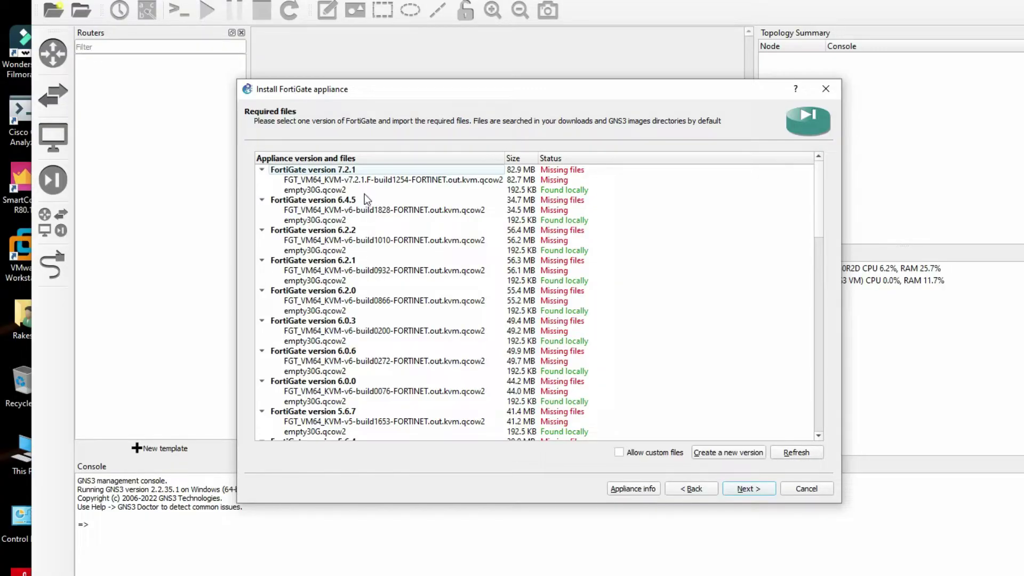
scroll(404, 336, "down", 6)
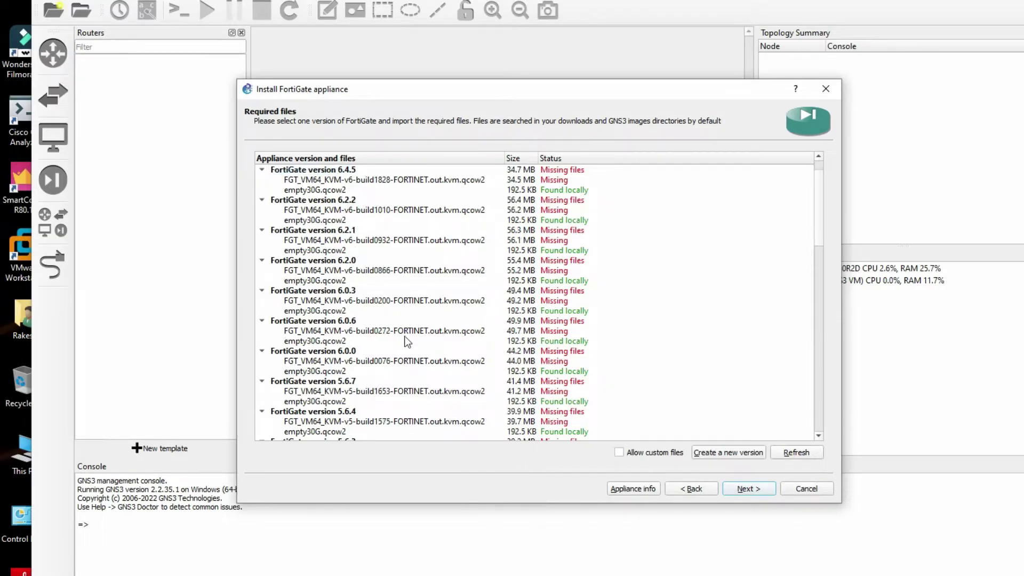
scroll(404, 338, "down", 12)
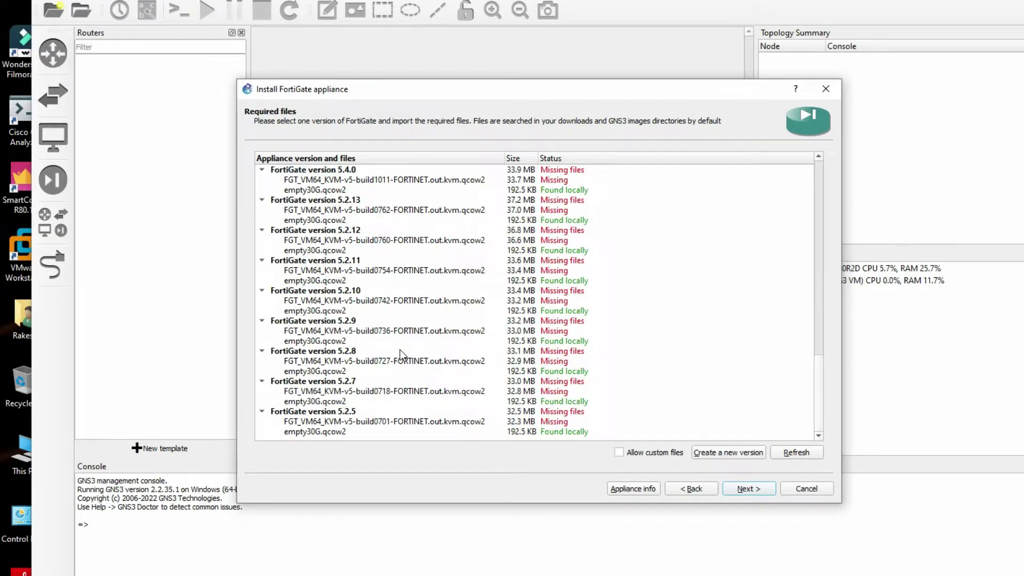
scroll(400, 350, "up", 18)
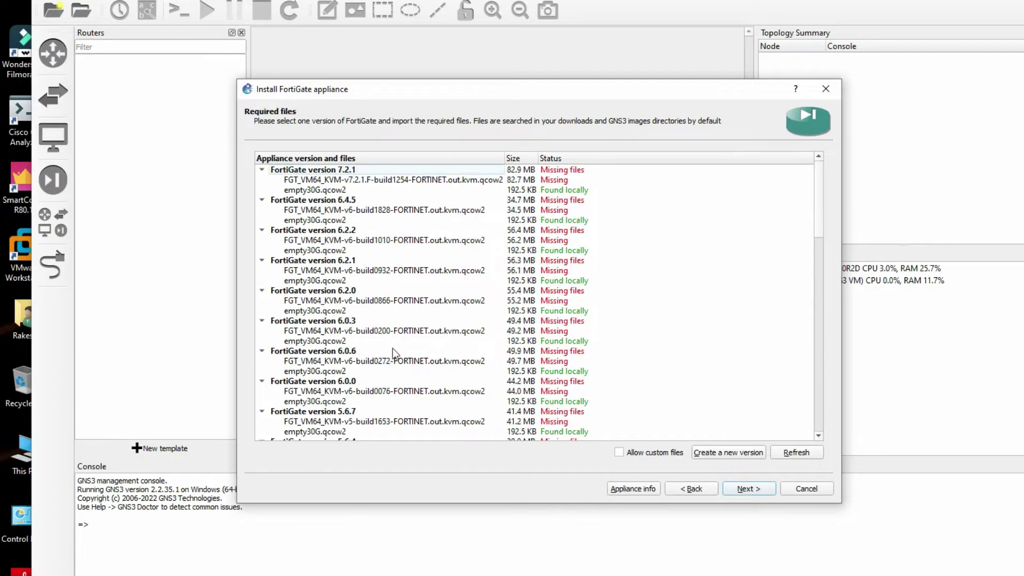
Allow custom files and create a new FortiGate version named 7.0.9.
left_click(621, 452)
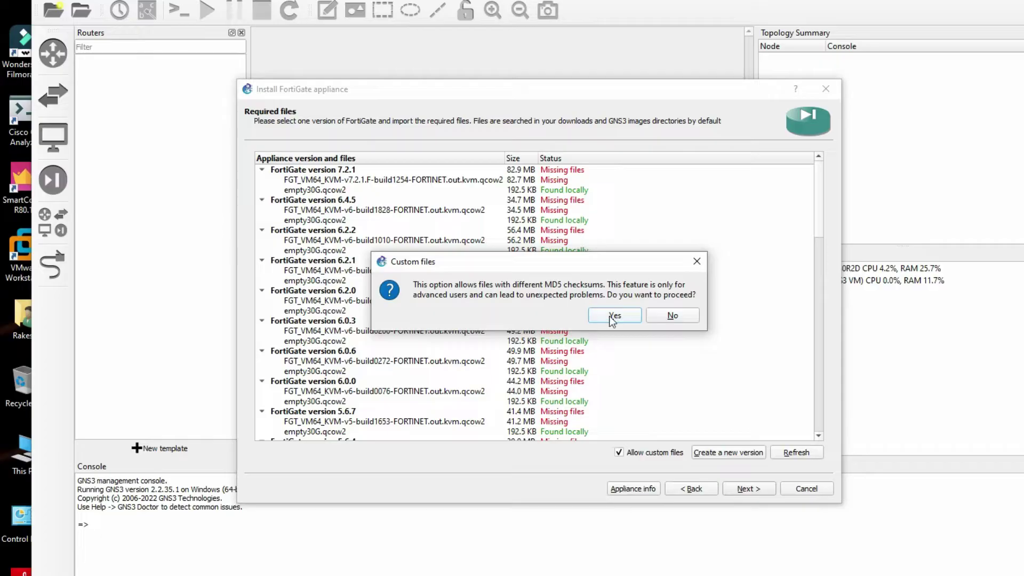
left_click(613, 316)
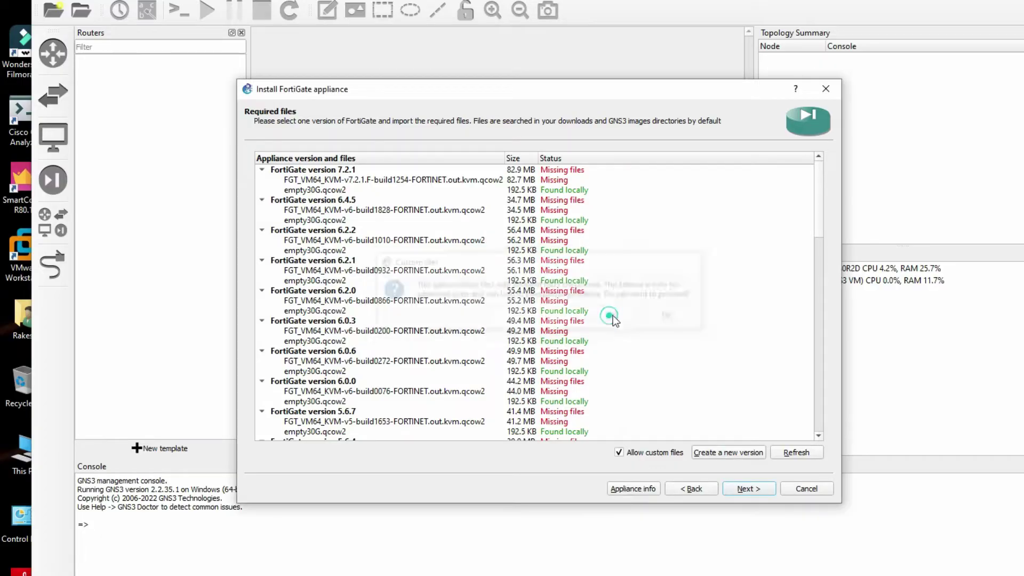
left_click(728, 452)
left_click_drag(470, 308, 370, 314)
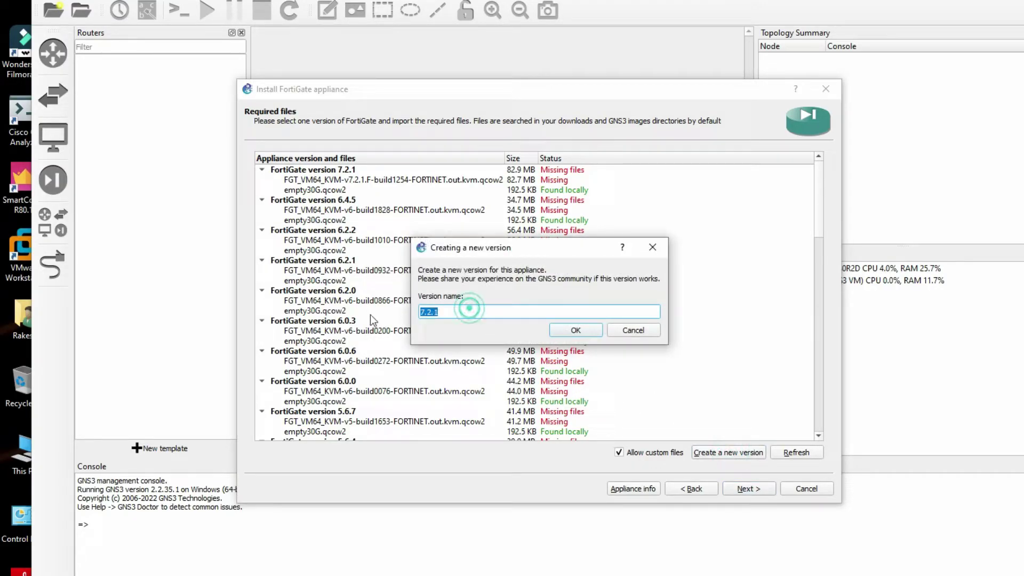
type("7")
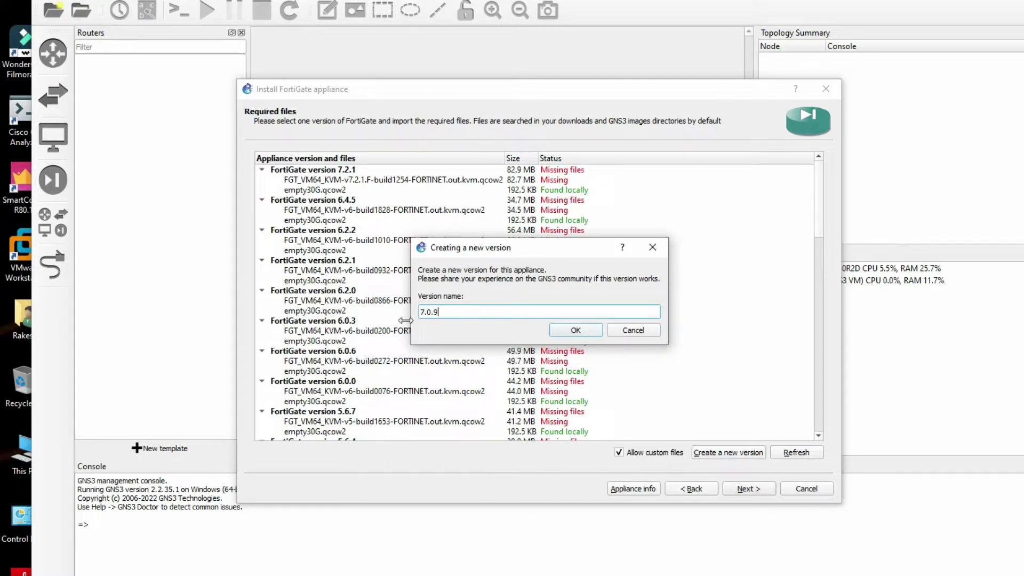
left_click(575, 331)
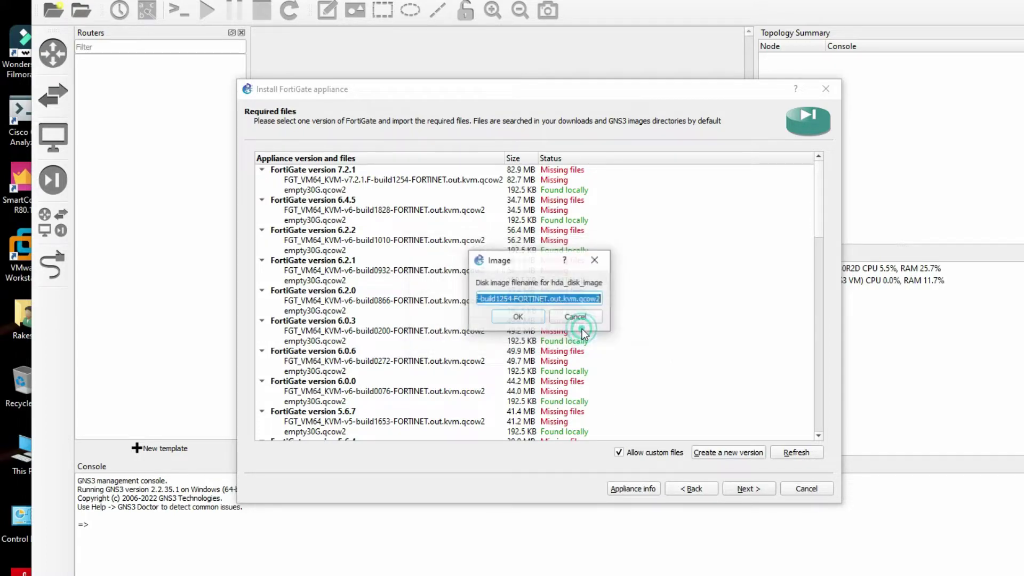
Copy the FGT_VM64_KVM-v7.0.9 folder name from File Explorer.
left_click(509, 301)
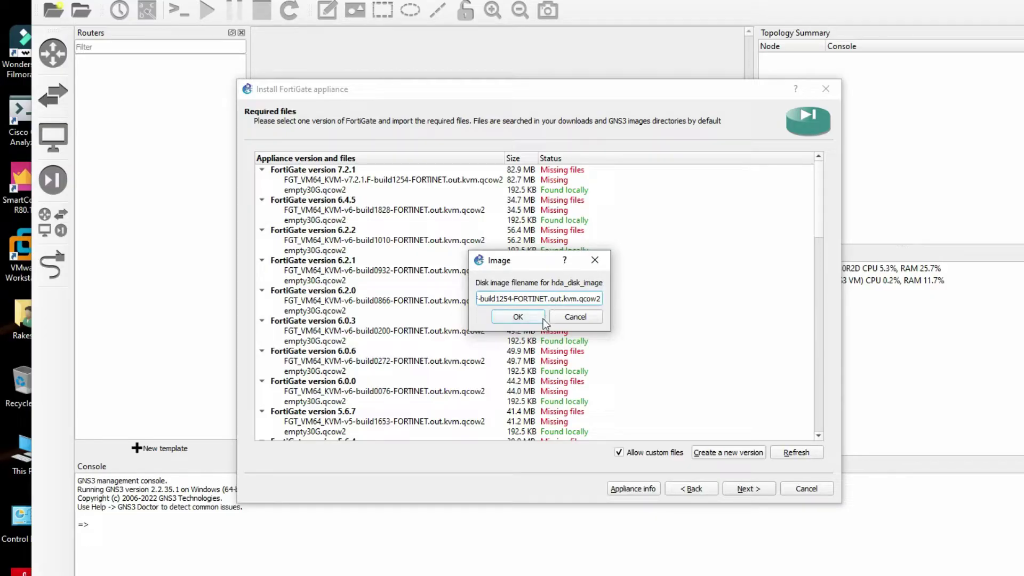
key("alt+Tab")
left_click(714, 49)
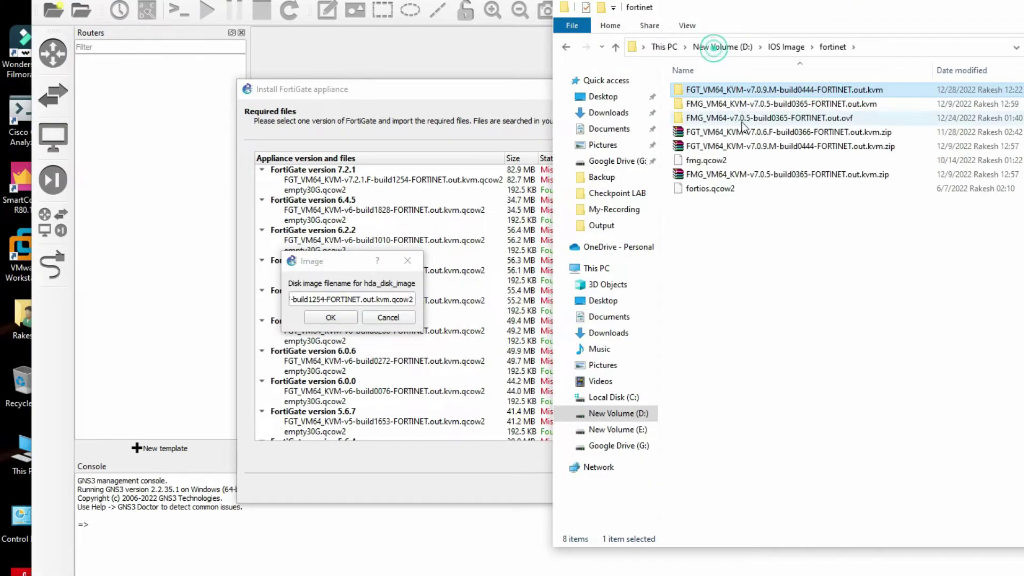
right_click(735, 89)
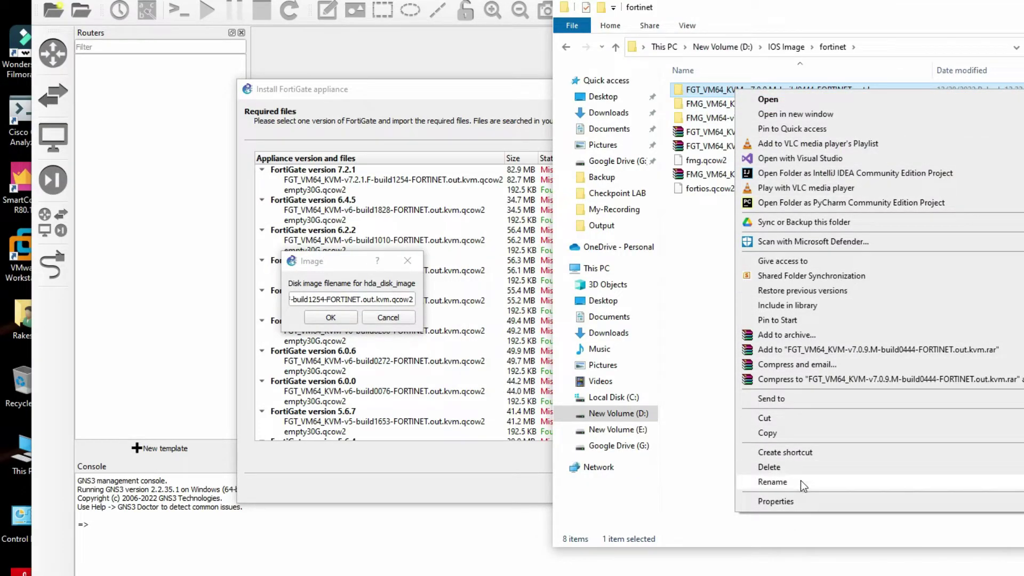
left_click(801, 481)
left_click(893, 91)
left_click_drag(894, 90, 686, 91)
right_click(719, 95)
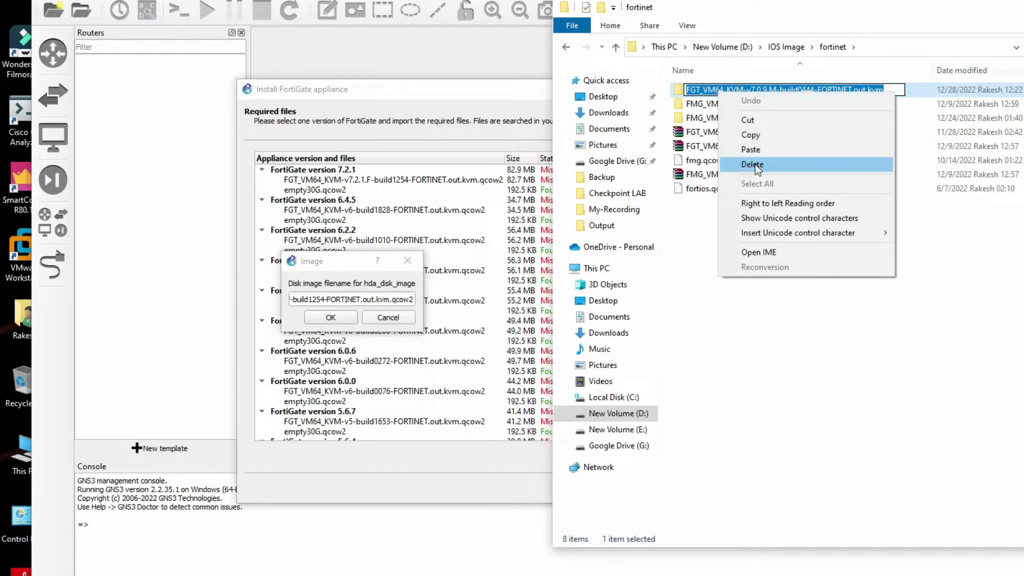
left_click(753, 133)
Set the hda image to FGT_VM64_KVM-v7.0.9.M-build0444-FORTINET.out.kvm.qcow2 and keep empty30G.qcow2 as hdb.
left_click(354, 301)
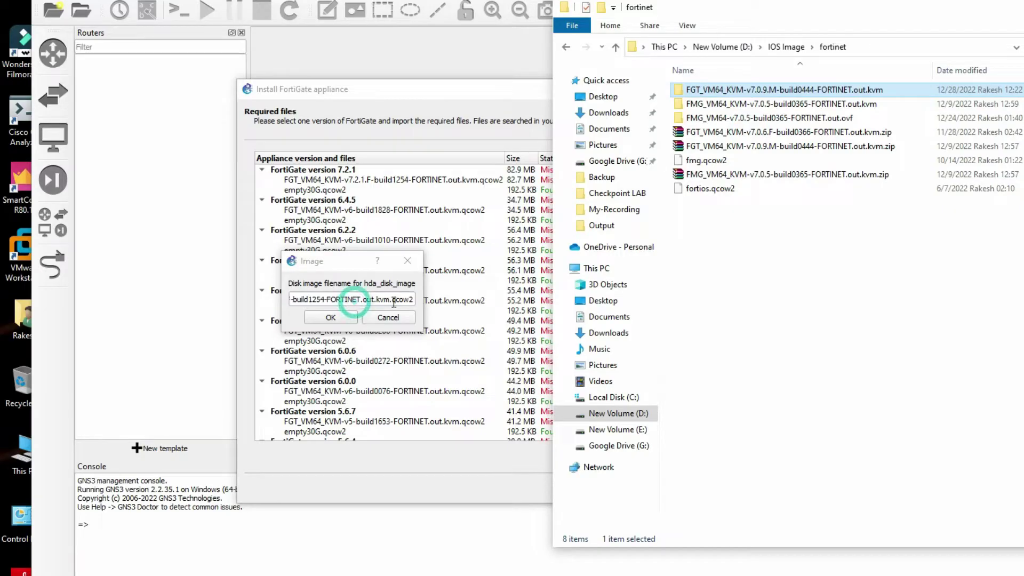
left_click(389, 301)
left_click_drag(388, 301, 267, 300)
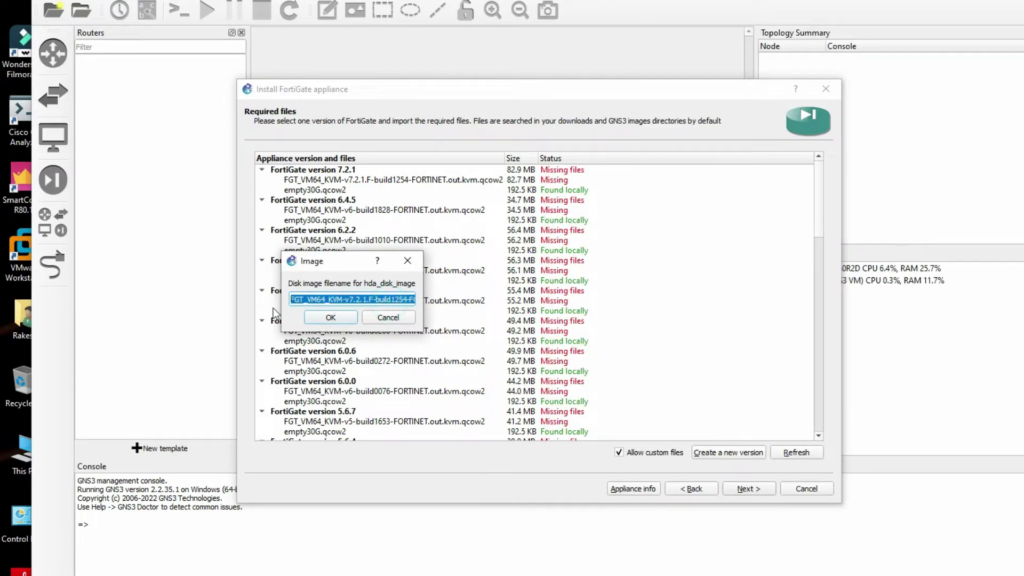
right_click(320, 302)
left_click(344, 372)
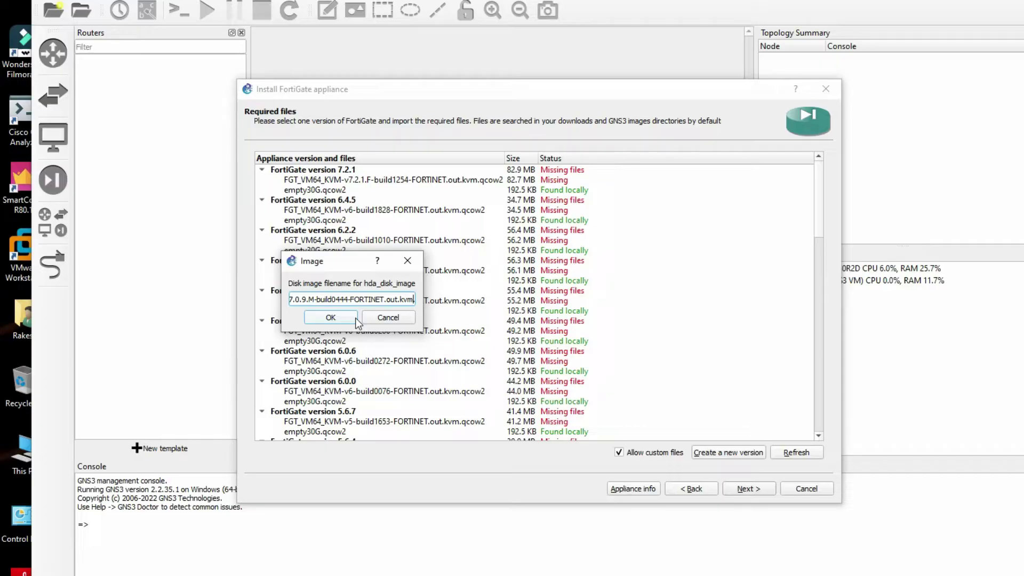
type("qcow2")
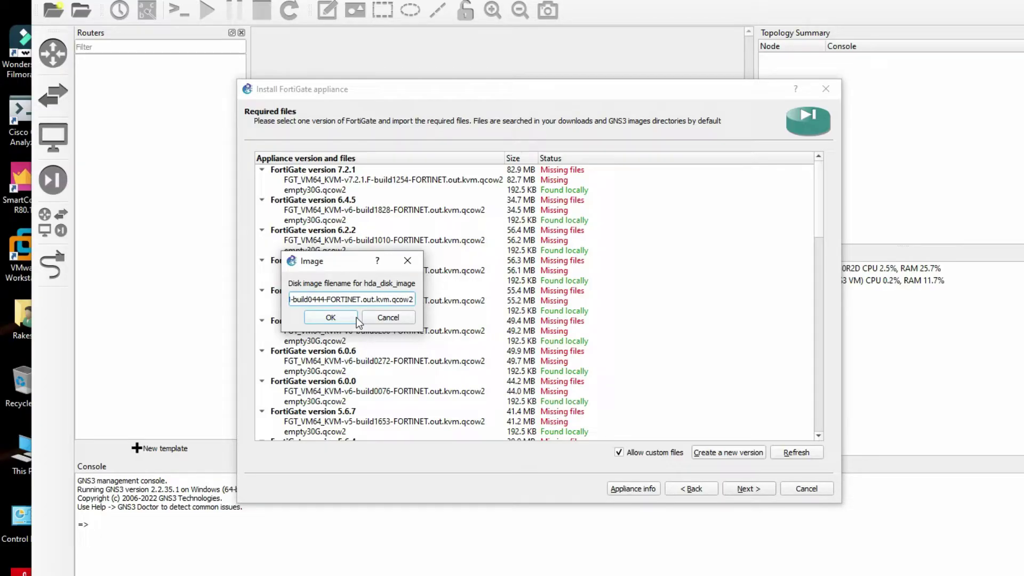
left_click(350, 318)
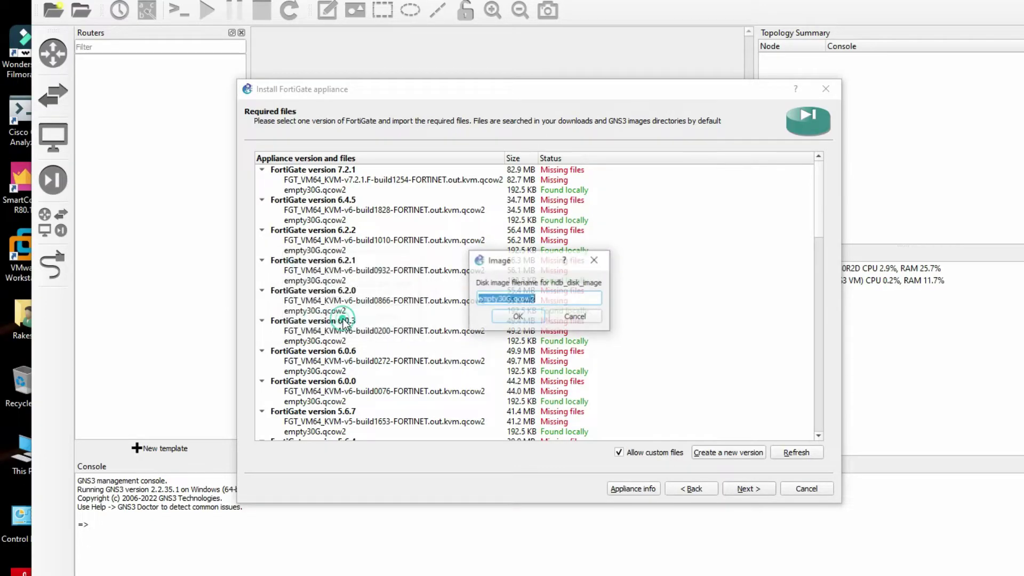
left_click(522, 317)
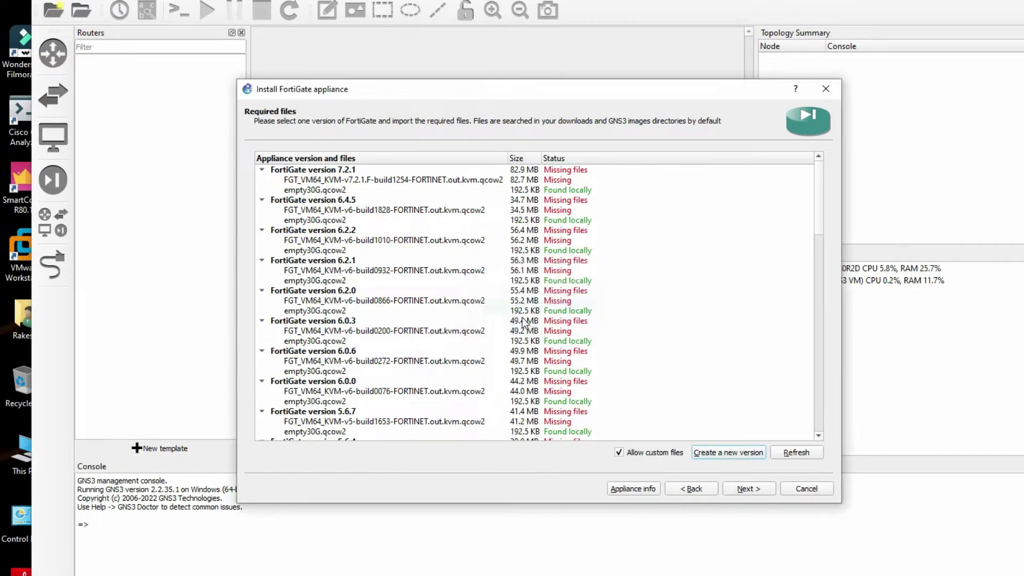
Import fortios.qcow2 as the FortiGate 7.0.9 main disk image.
scroll(458, 305, "down", 10)
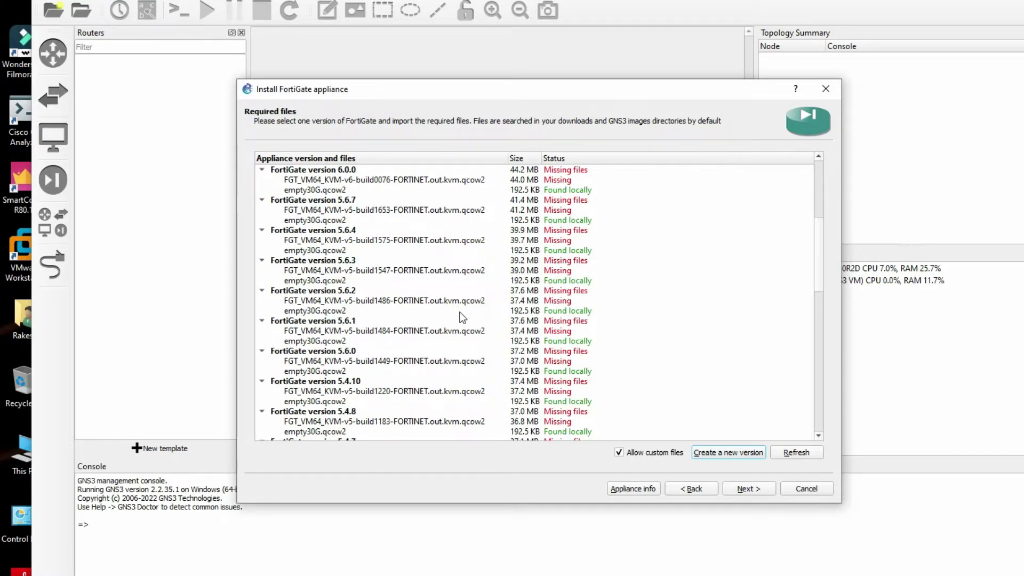
scroll(460, 309, "down", 8)
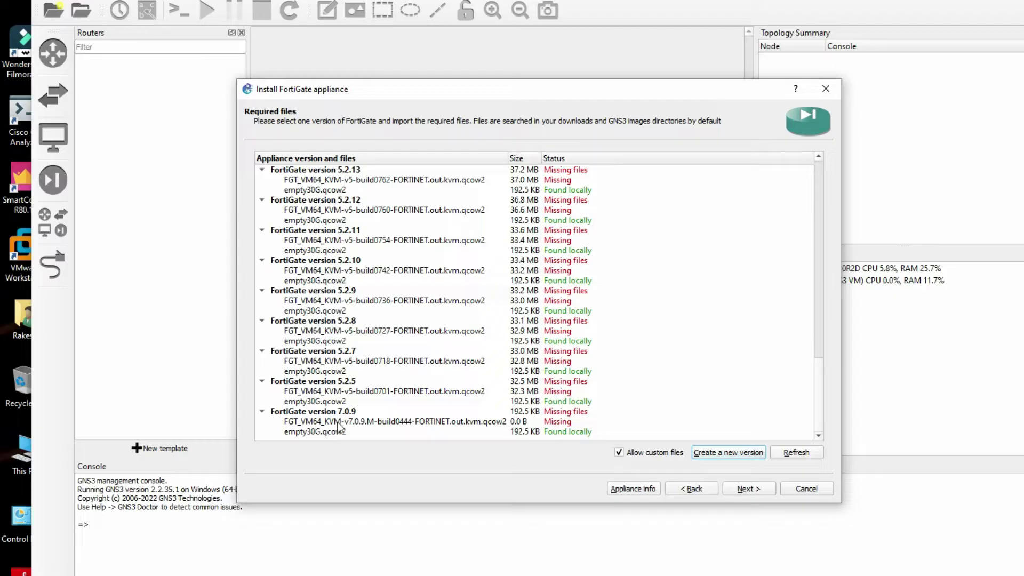
left_click(315, 423)
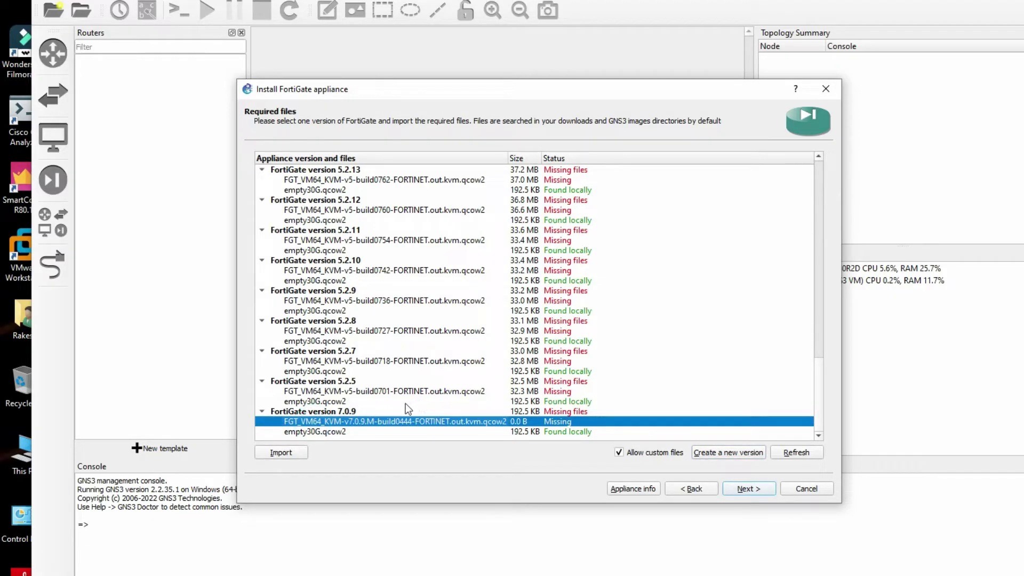
left_click(350, 414)
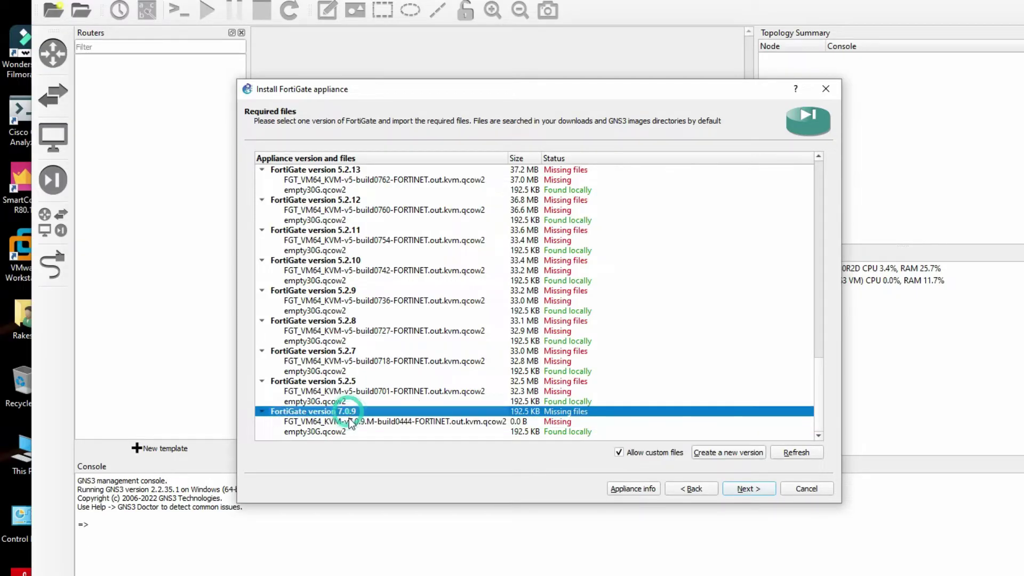
left_click(349, 421)
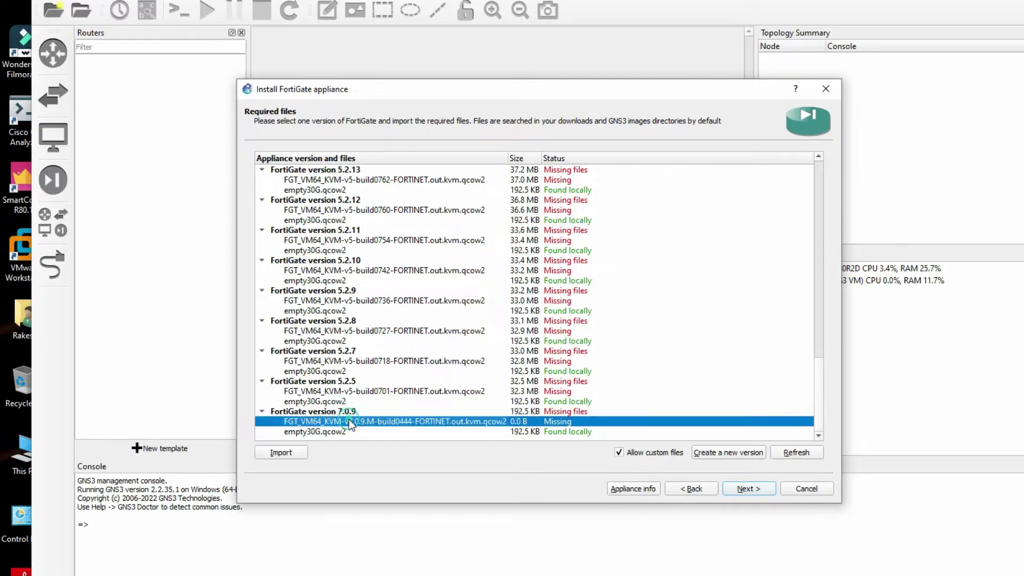
left_click(283, 453)
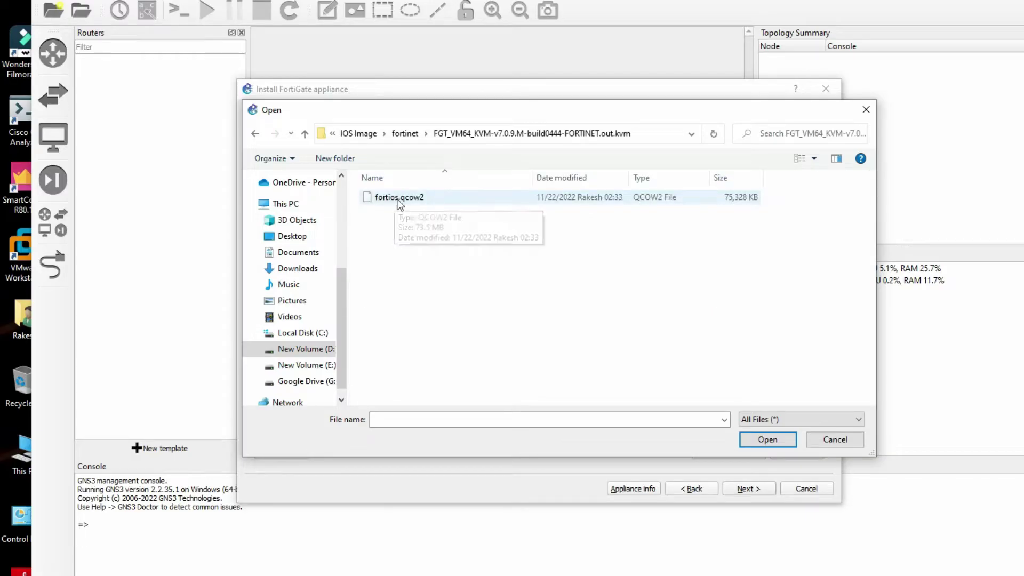
left_click(404, 199)
left_click(766, 441)
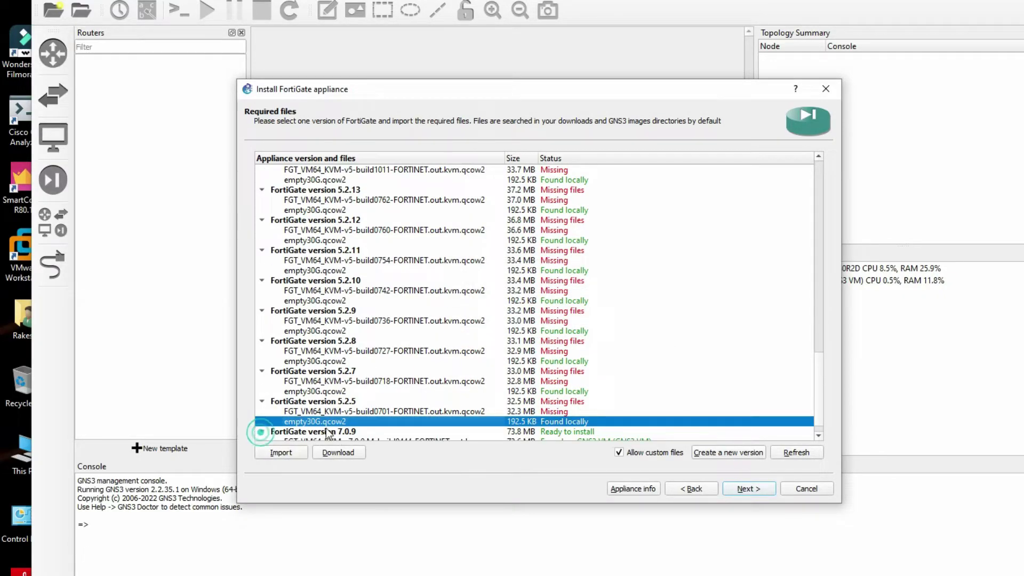
Import empty30G.qcow2 from Downloads as the 7.0.9 second disk.
left_click(261, 432)
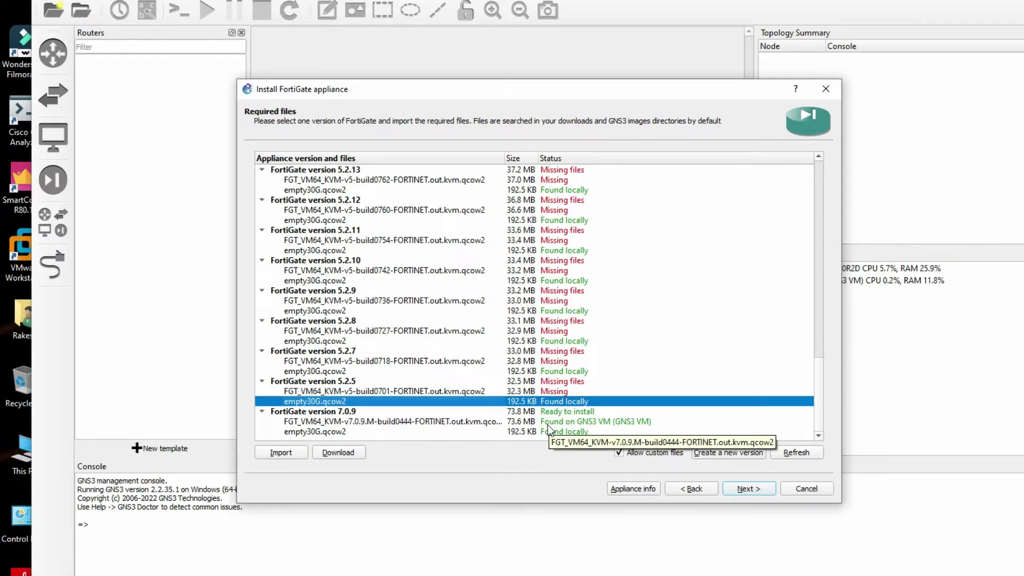
left_click(335, 432)
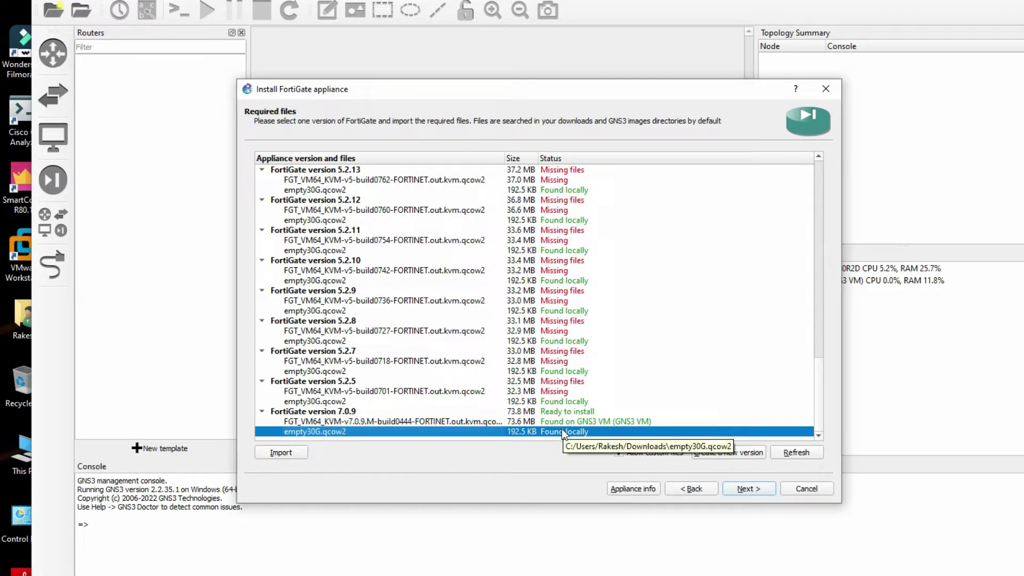
left_click(283, 454)
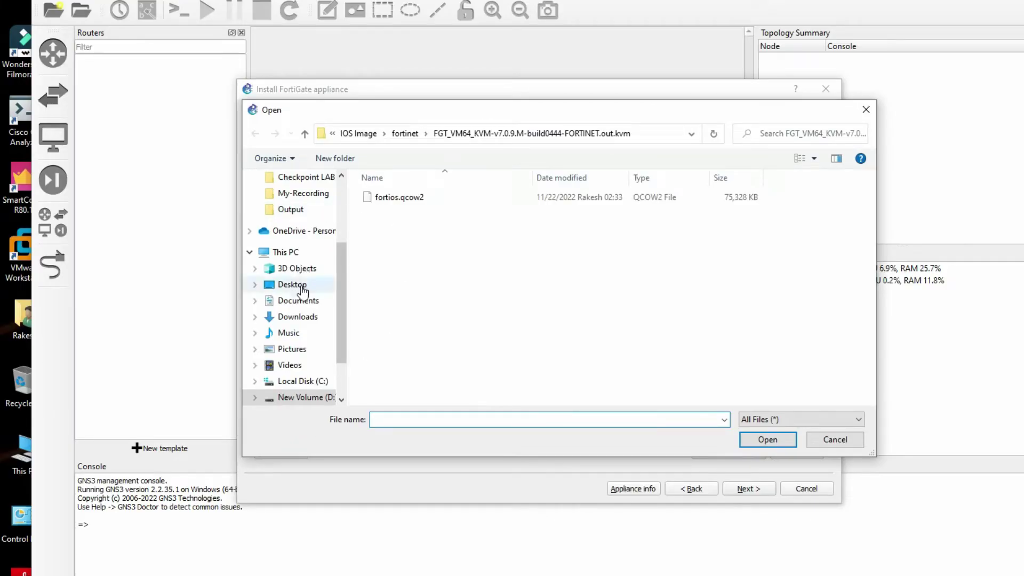
scroll(313, 324, "up", 1)
scroll(313, 324, "up", 1)
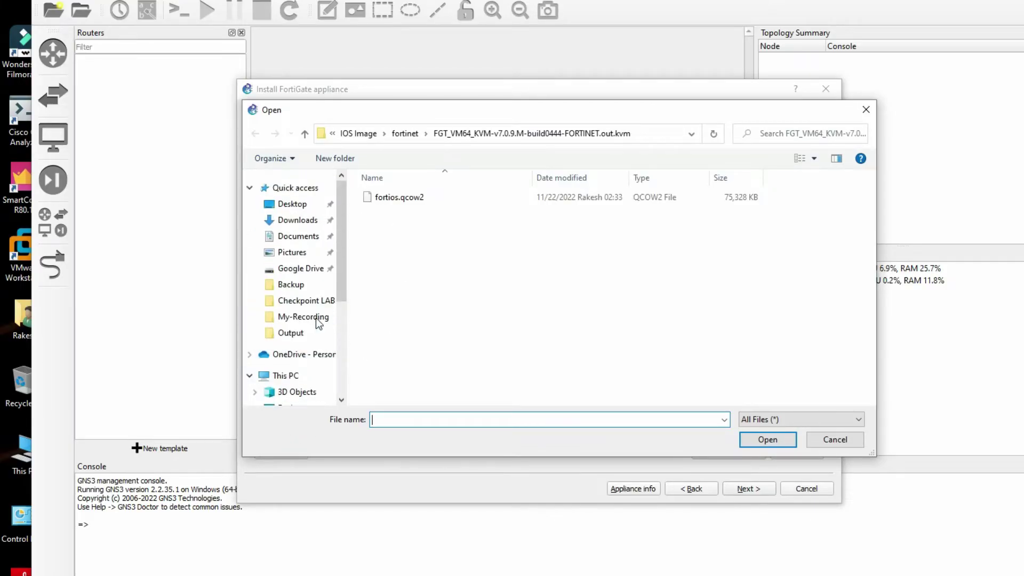
left_click(313, 224)
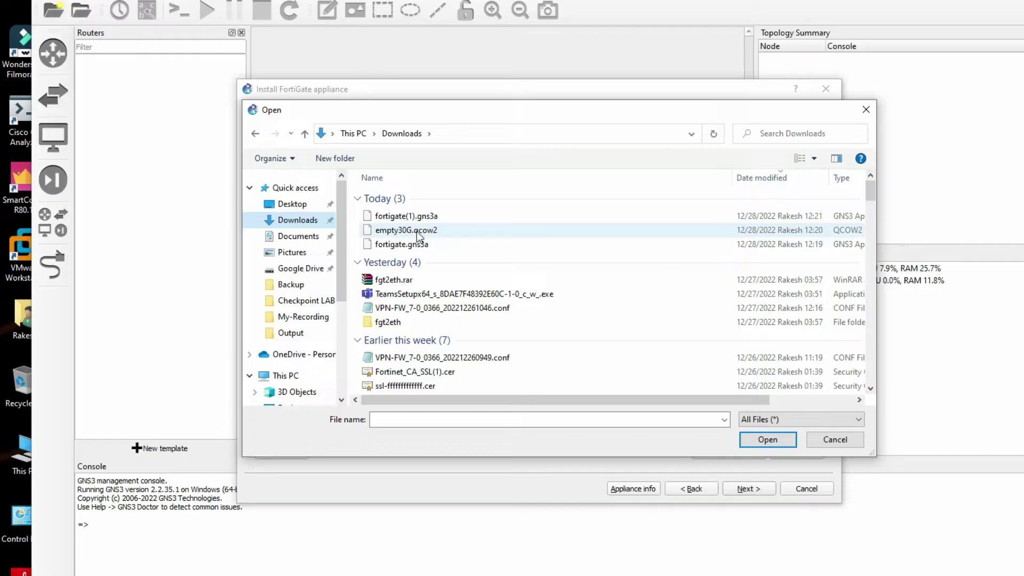
left_click(416, 230)
left_click(754, 439)
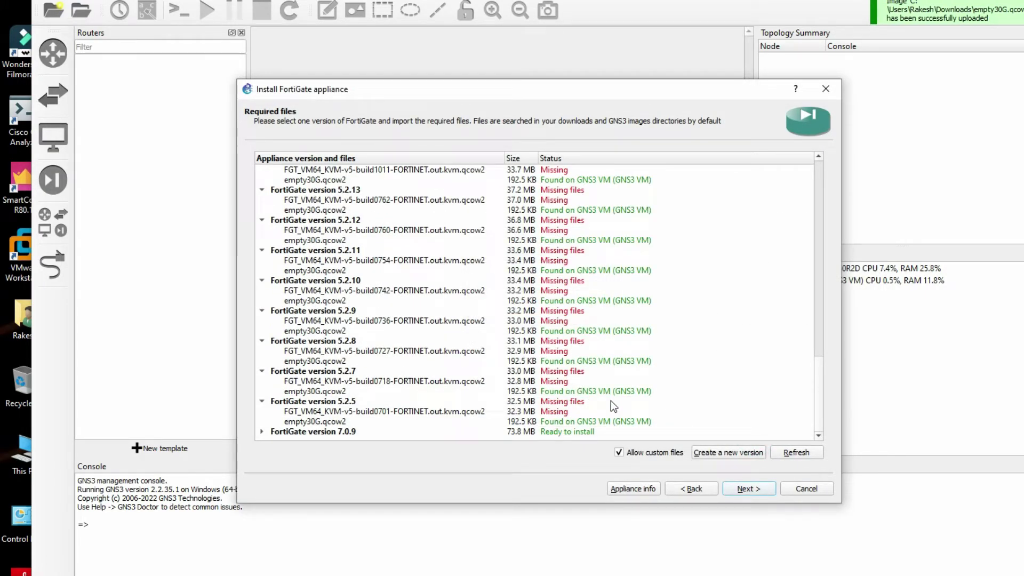
Choose FortiGate version 7.0.9 and confirm installing it.
left_click(262, 431)
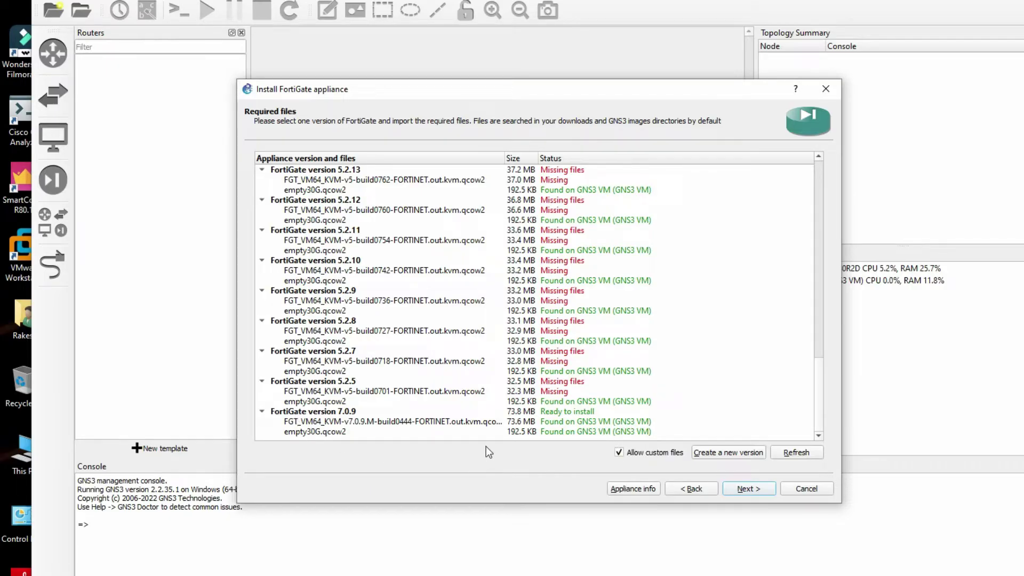
left_click(527, 412)
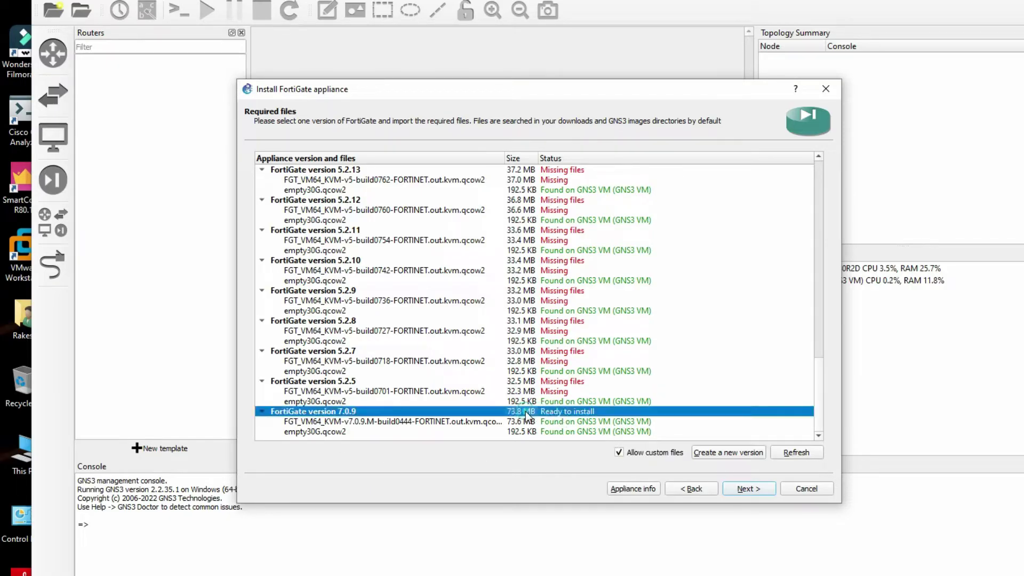
left_click(745, 489)
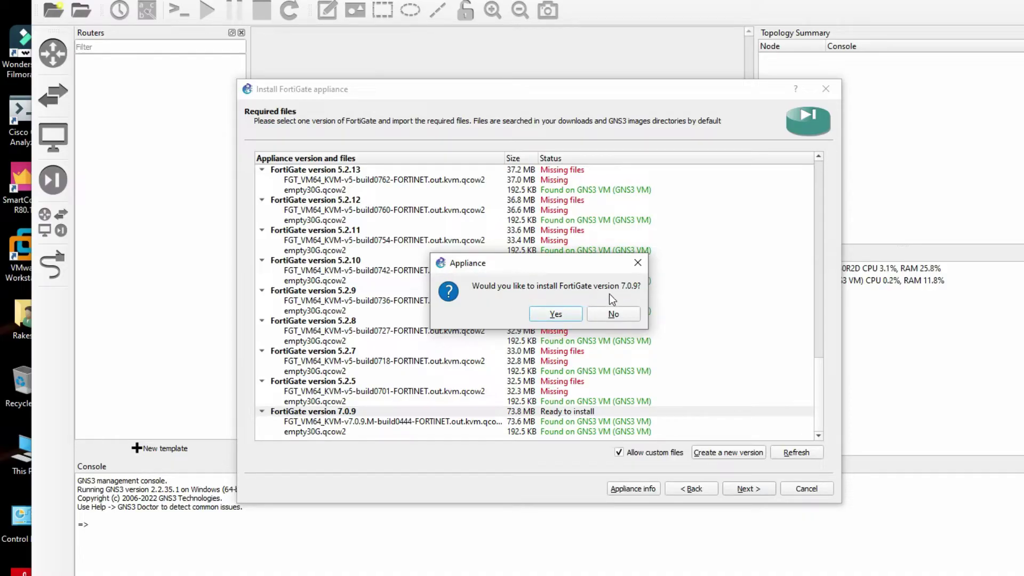
left_click(562, 315)
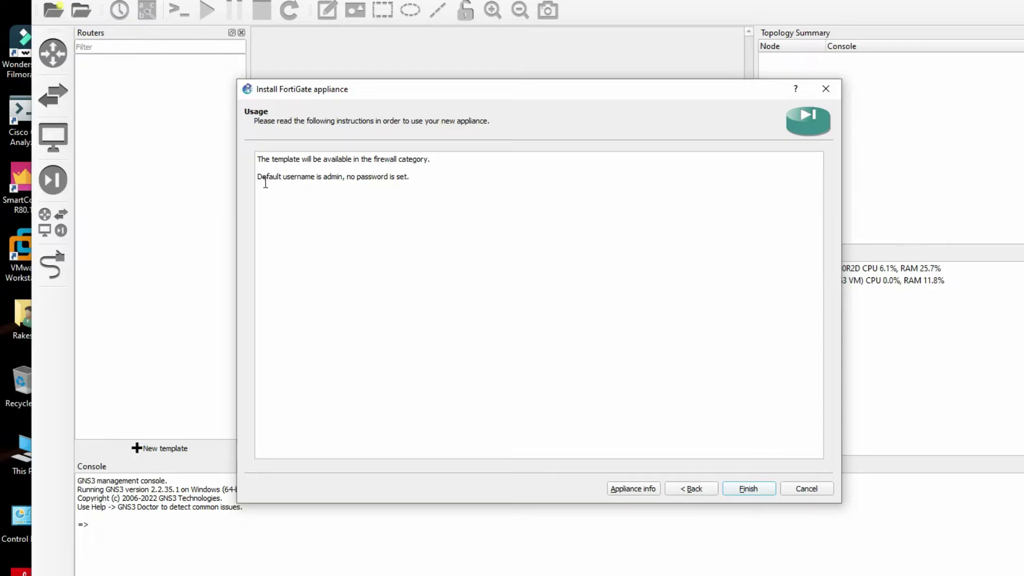
Review the default-username and no-password notes, finish, and dismiss the template-created message.
left_click_drag(258, 177, 418, 181)
left_click(349, 180)
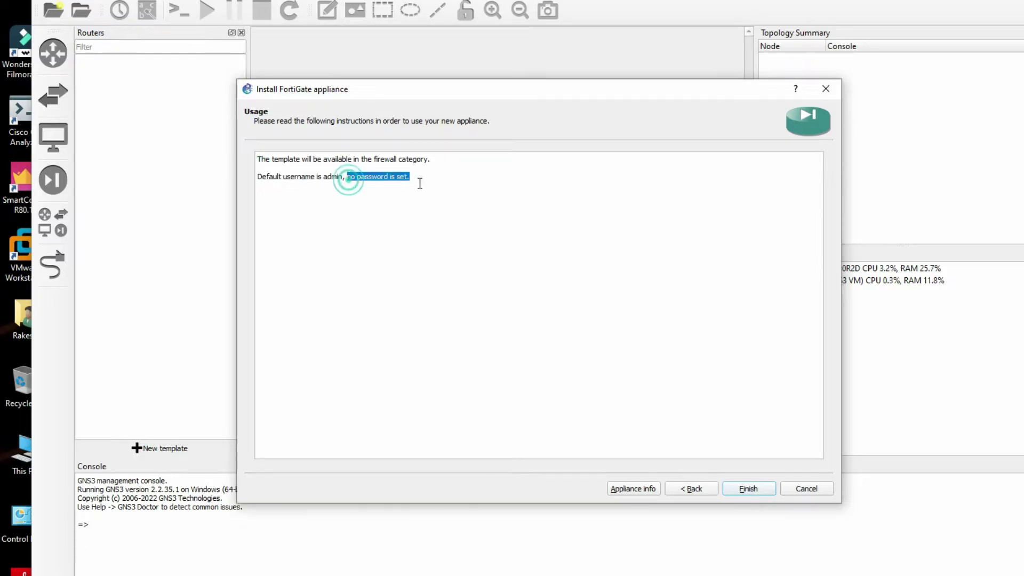
left_click(748, 489)
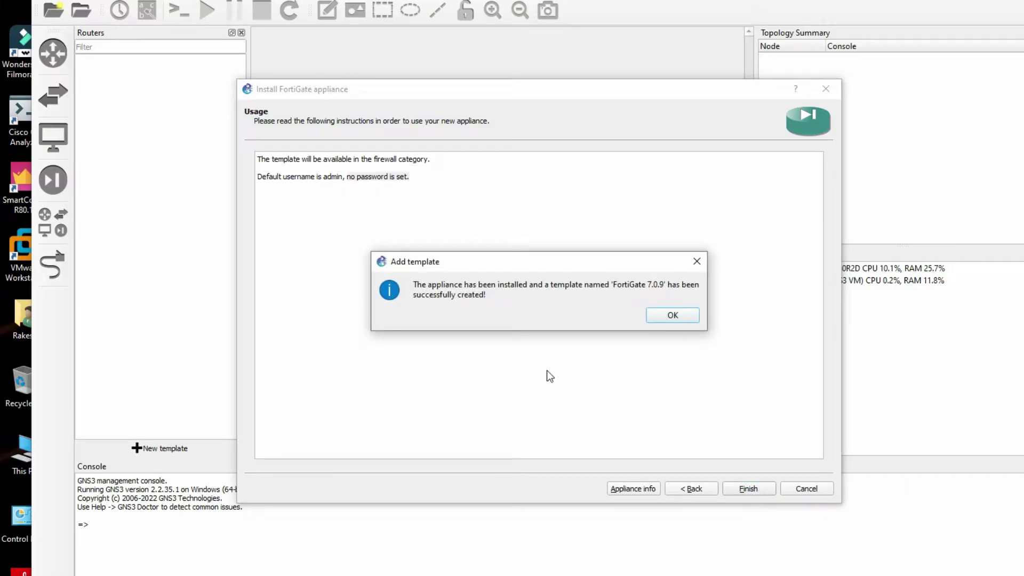
left_click_drag(414, 285, 583, 301)
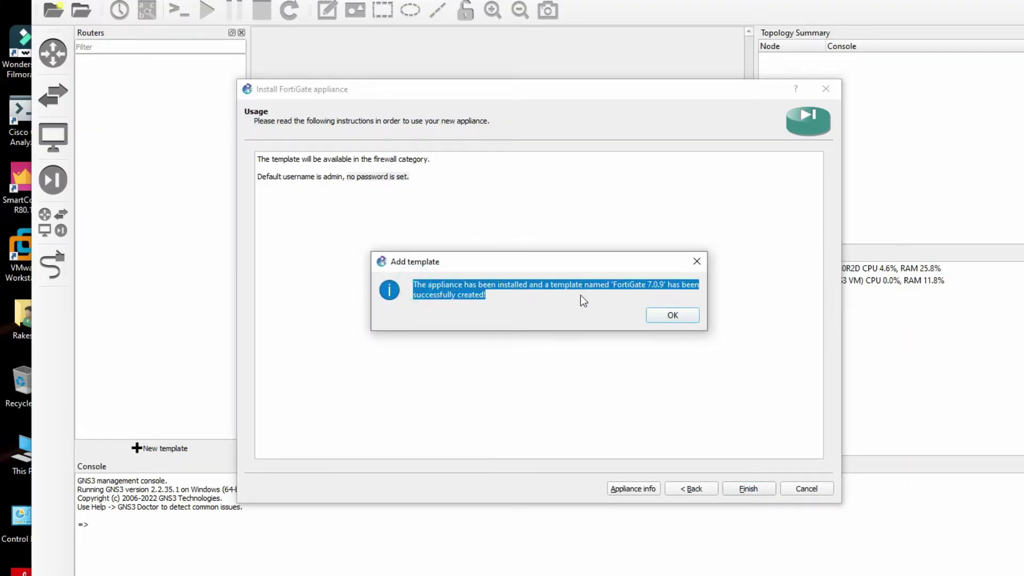
left_click(665, 318)
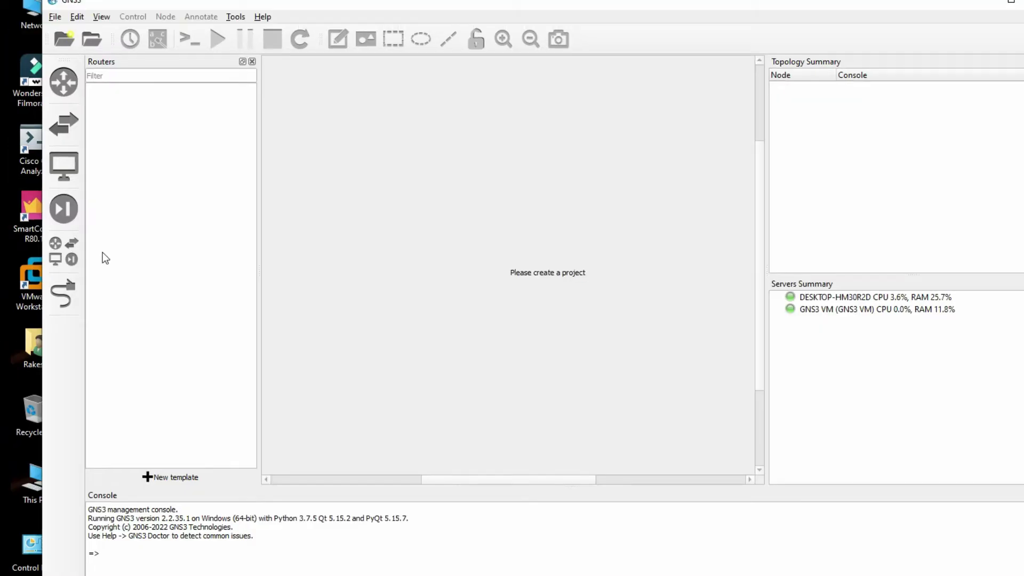
Show all devices and create a new blank project named 'Fortigate LAB'.
left_click(66, 260)
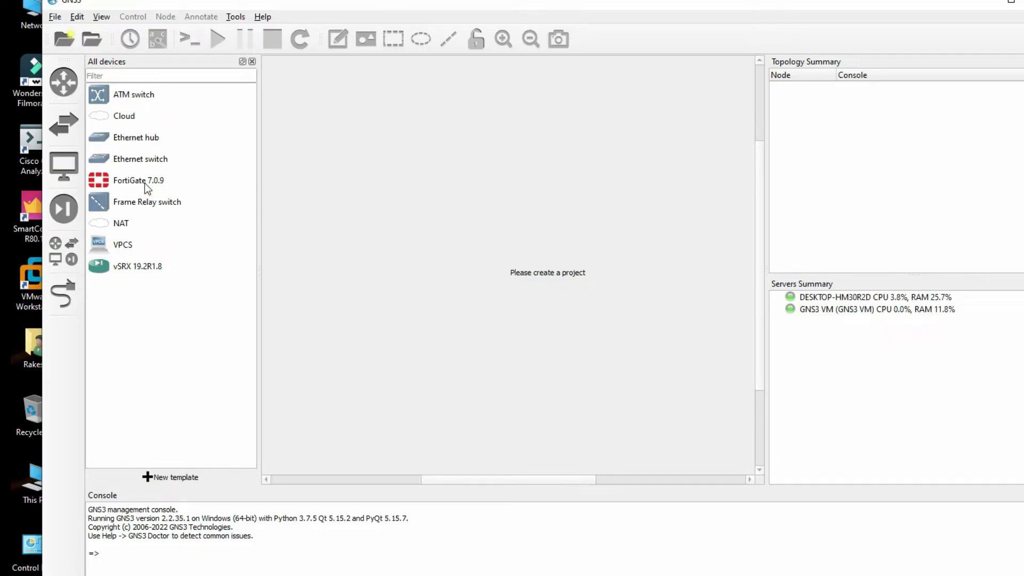
left_click(54, 16)
left_click(69, 31)
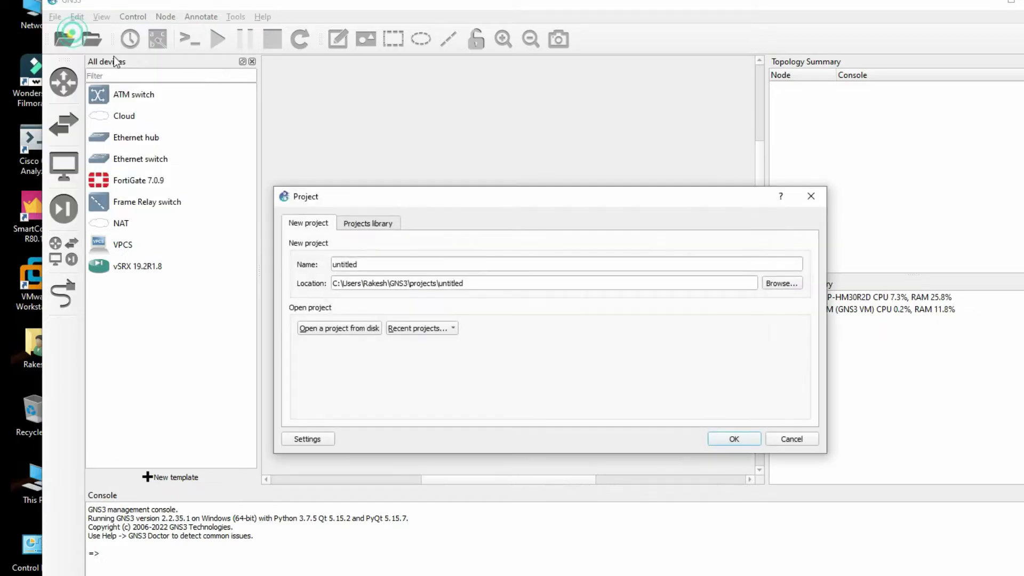
double_click(353, 265)
type("Fortigate ")
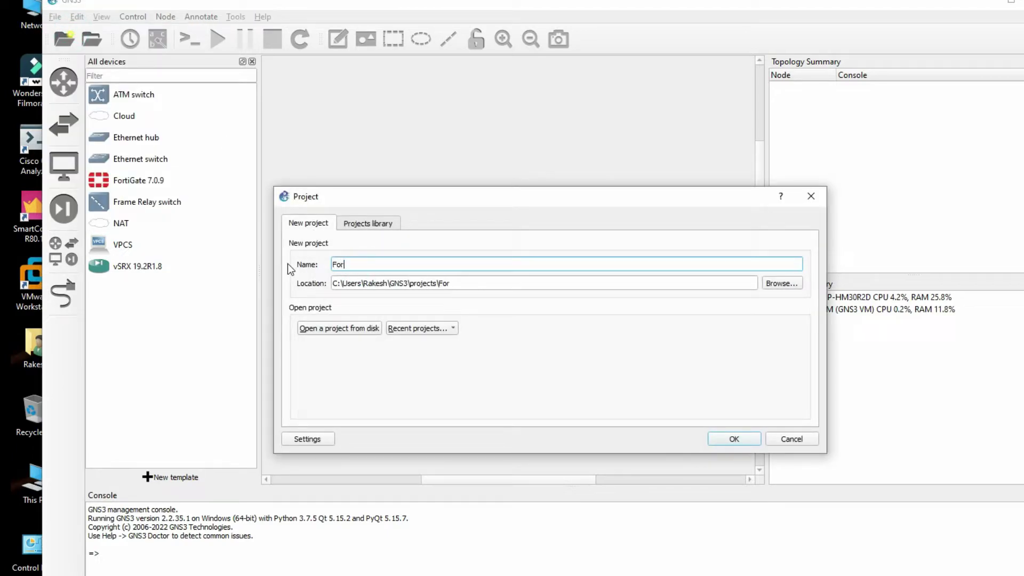
type("LAB")
left_click(734, 439)
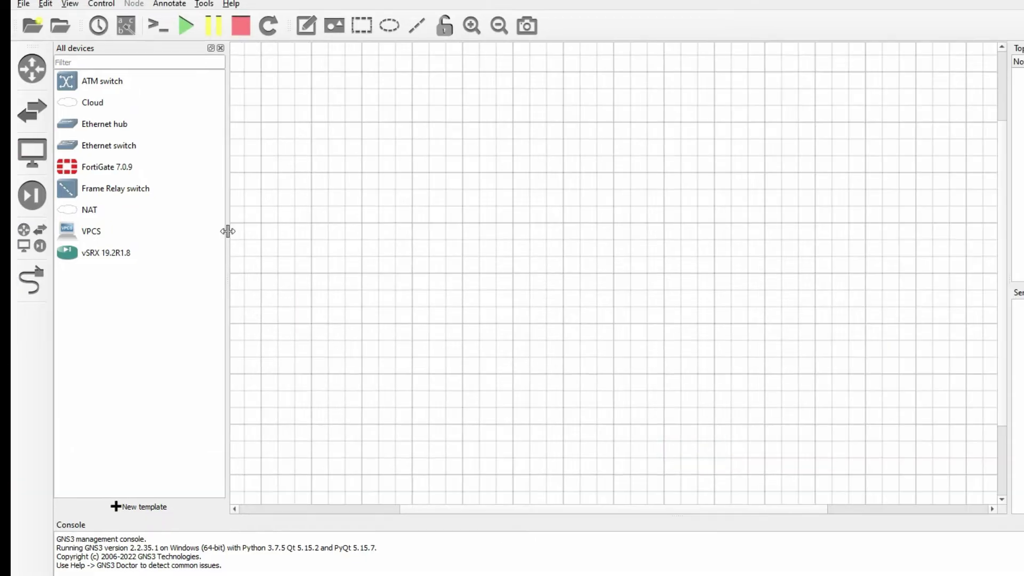
Place a FortiGate 7.0.9 node on the canvas with a Cloud1 node just below it.
left_click_drag(259, 244, 225, 255)
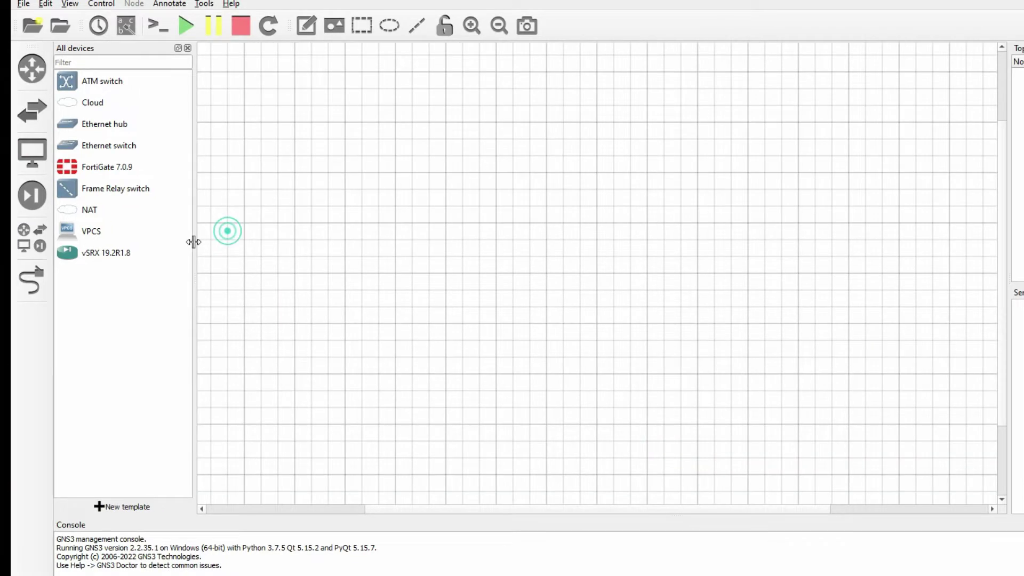
left_click_drag(101, 167, 539, 251)
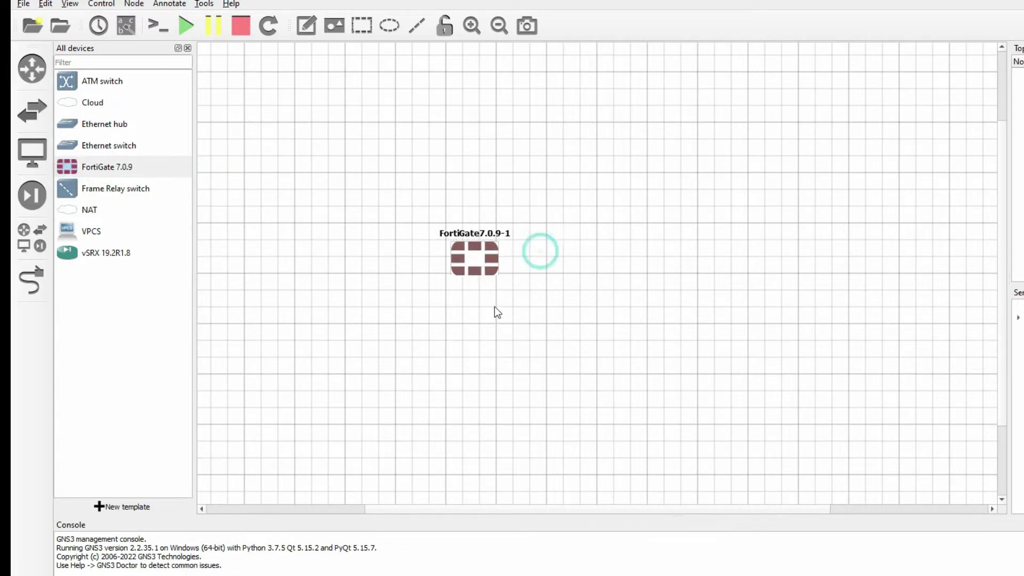
left_click(688, 358)
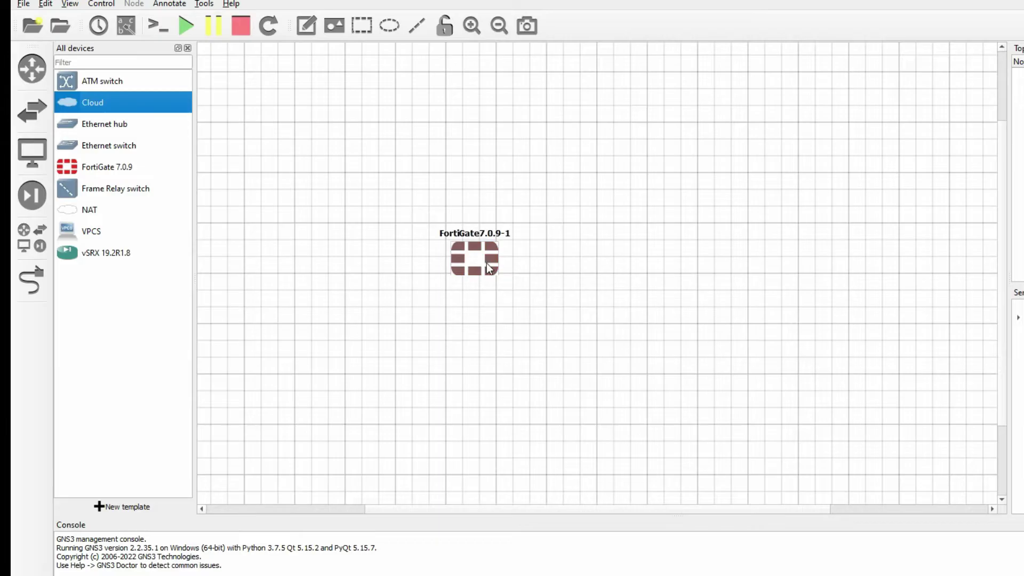
mouse_move(457, 250)
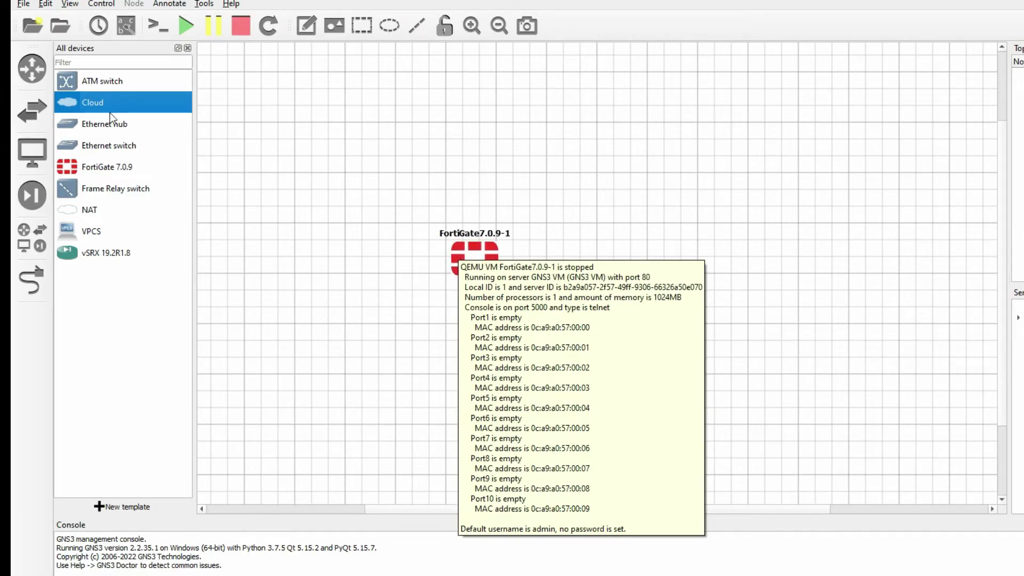
left_click_drag(99, 104, 472, 376)
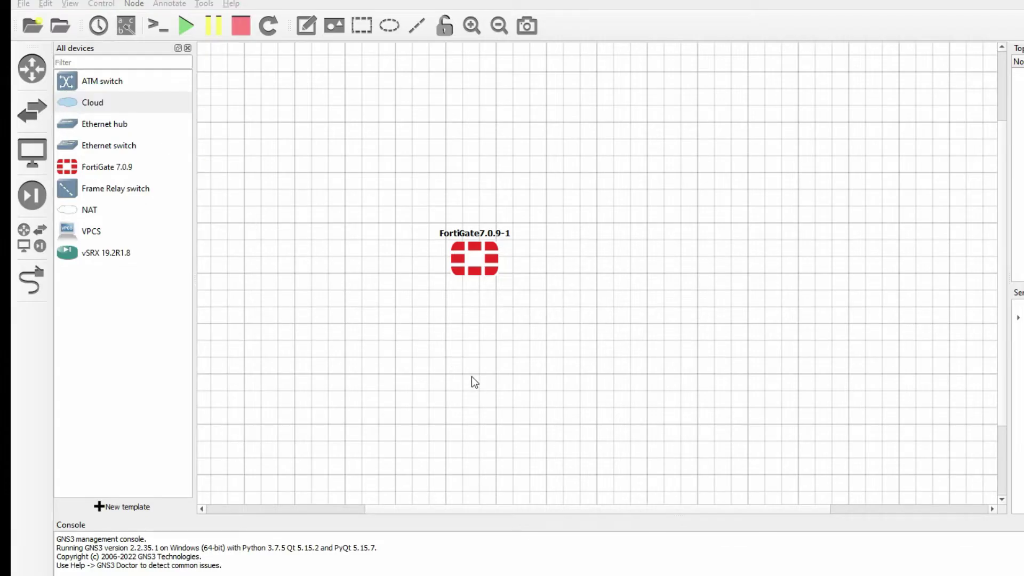
left_click(619, 358)
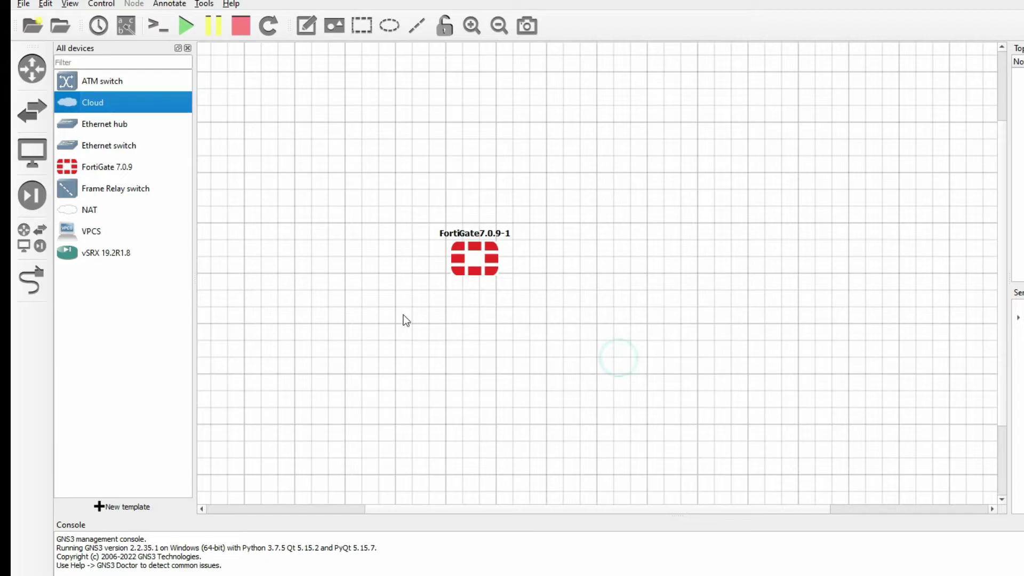
left_click_drag(527, 390, 464, 368)
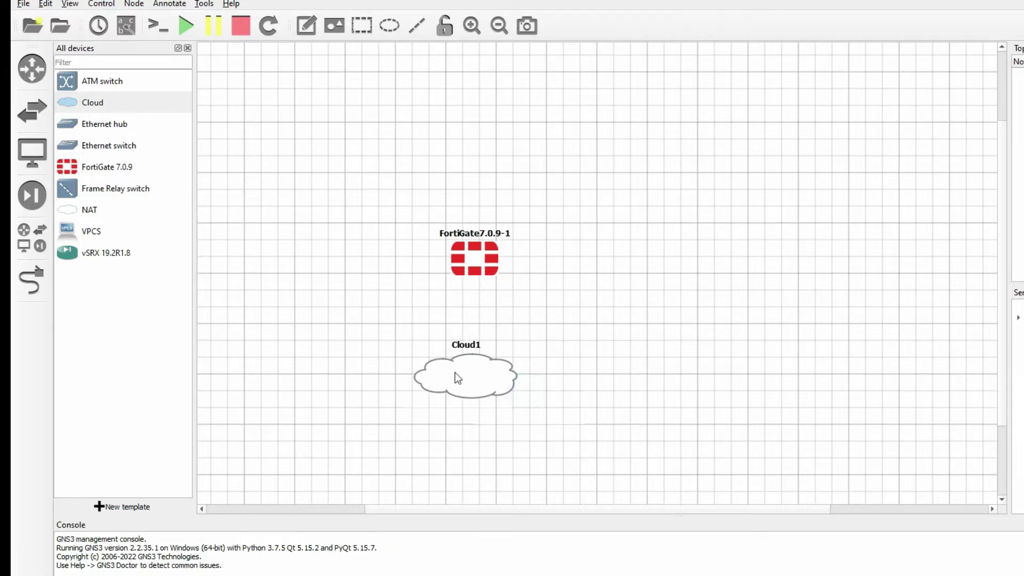
right_click(460, 368)
Add the Wi-Fi host interface to Cloud1 alongside its Ethernet interfaces and save.
left_click(485, 376)
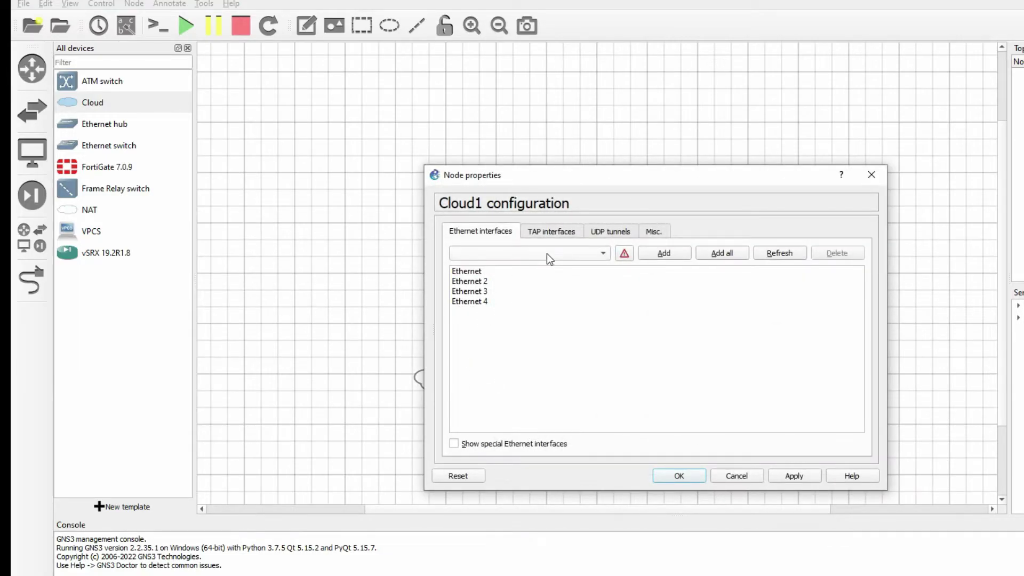
left_click(485, 273)
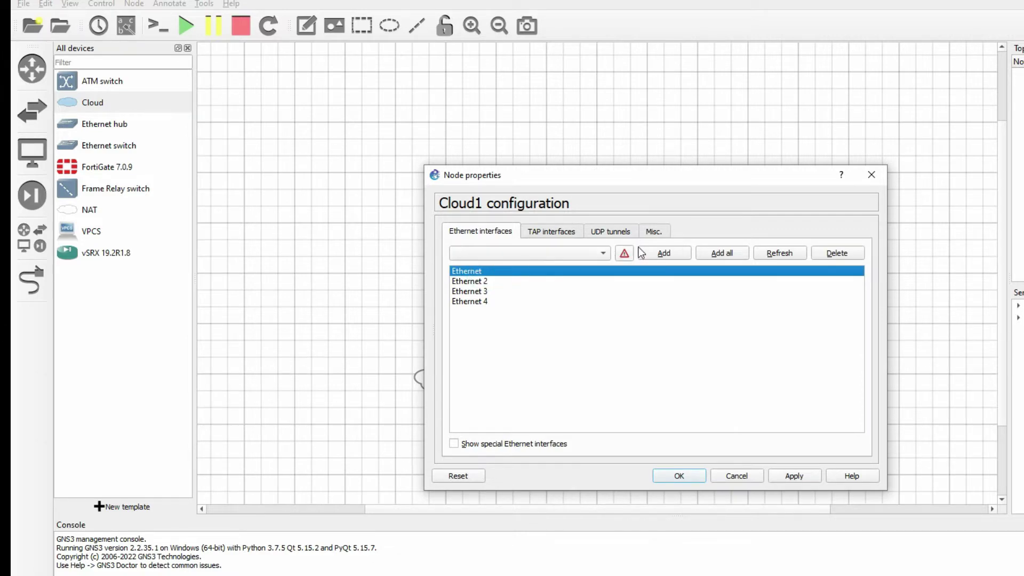
left_click(462, 444)
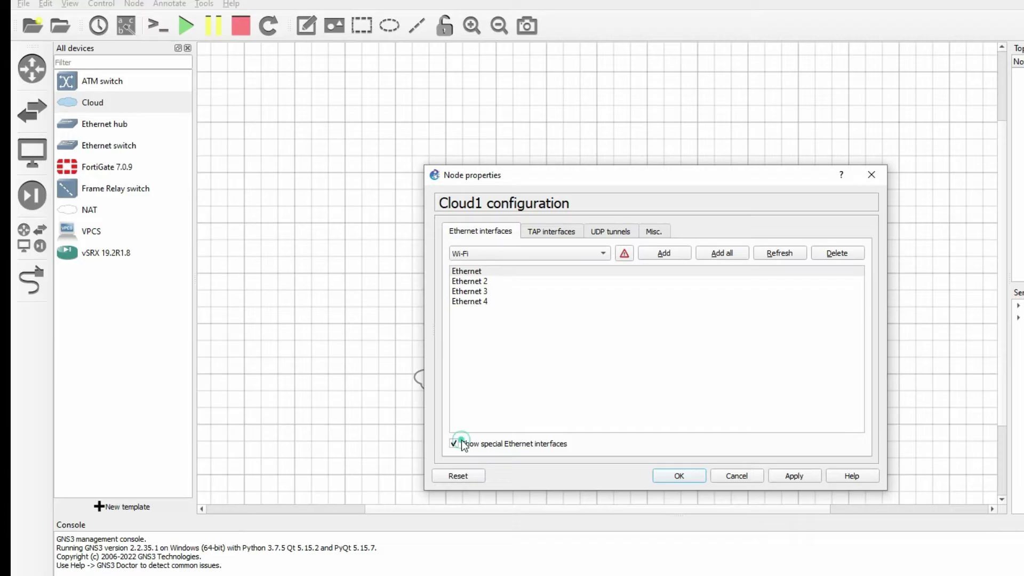
left_click(503, 251)
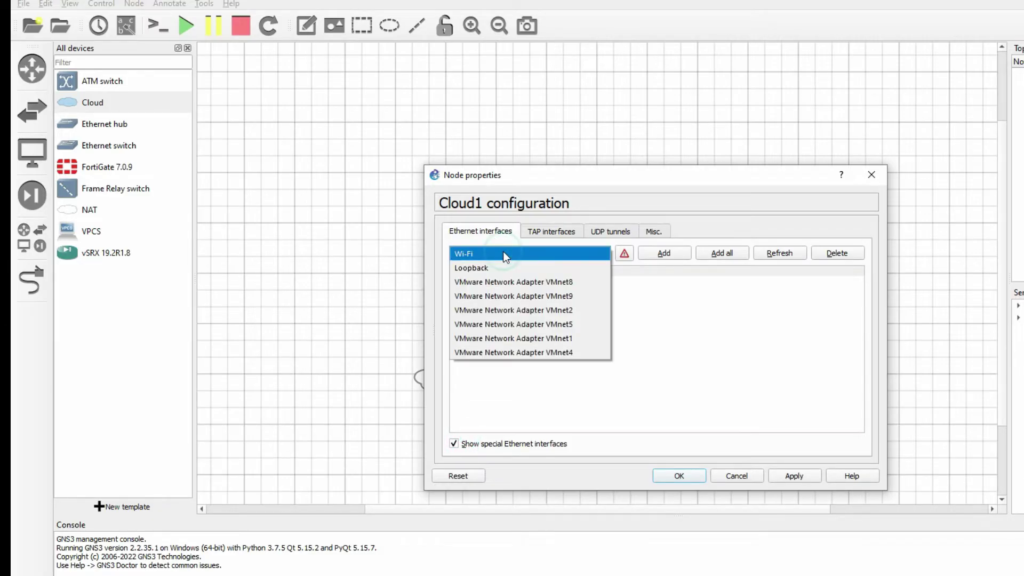
left_click(504, 251)
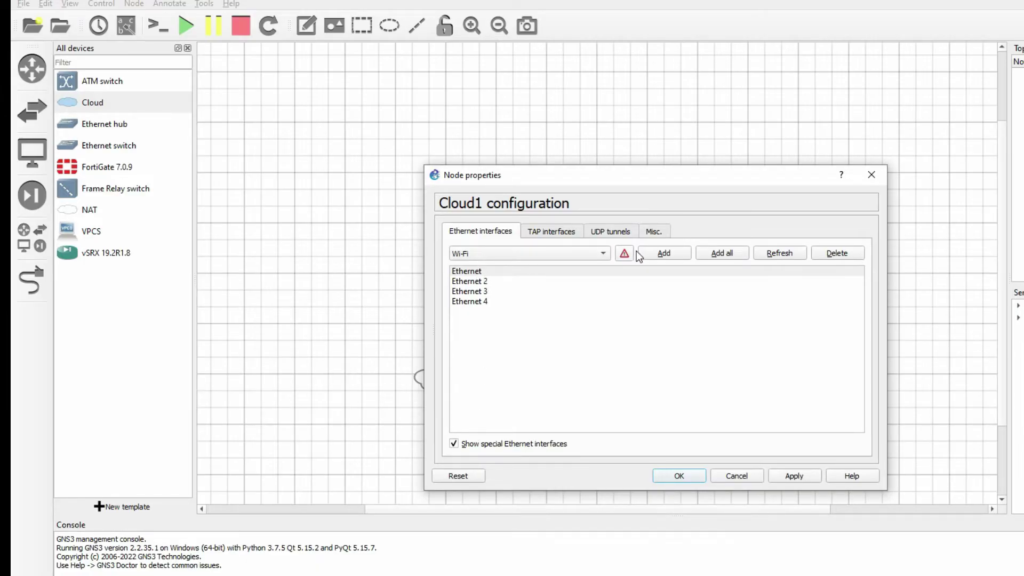
left_click(663, 255)
left_click(463, 314)
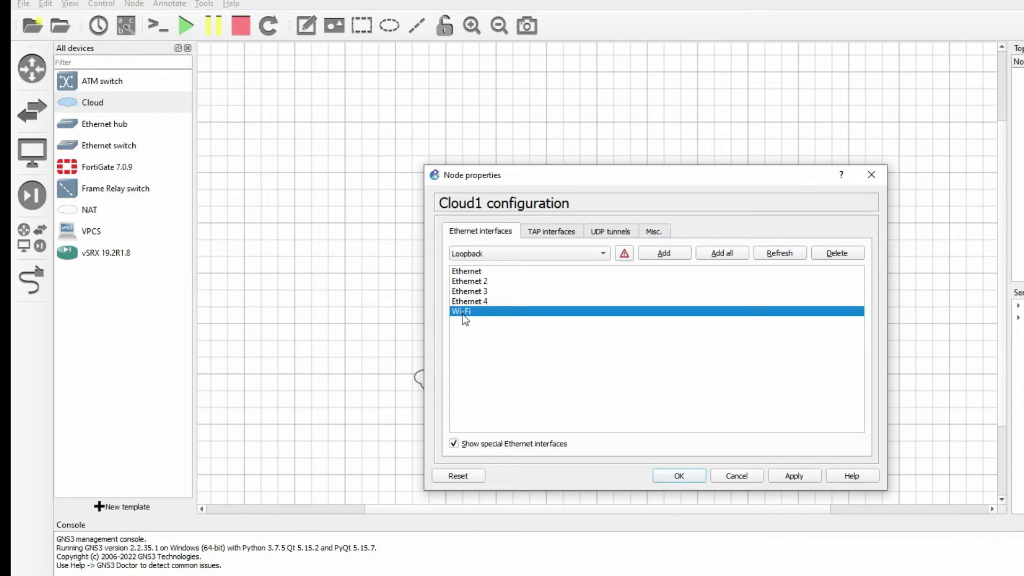
left_click(682, 477)
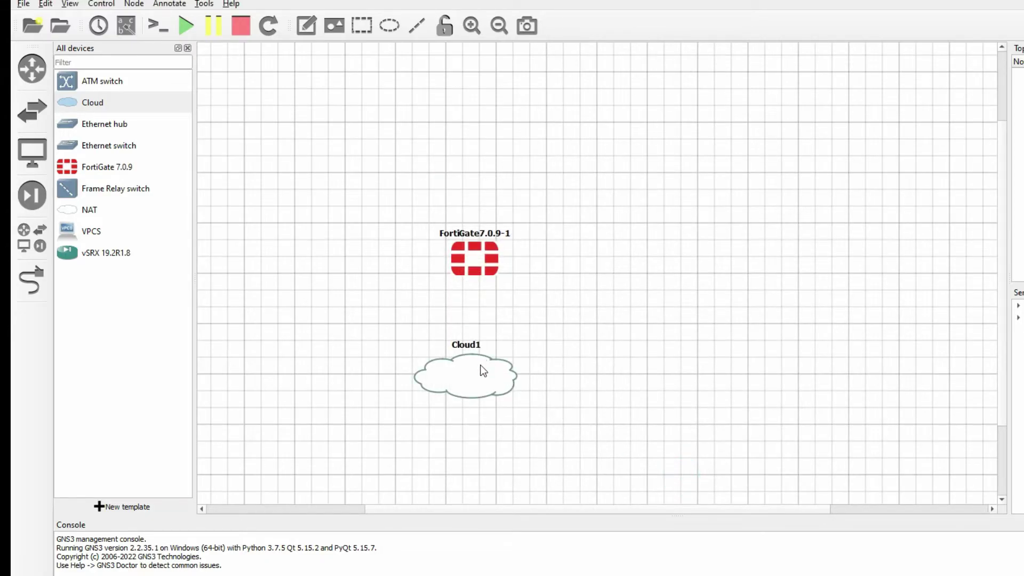
Link Cloud1's Wi-Fi interface to FortiGate7.0.9-1 Port1, then start the FortiGate node.
left_click(31, 281)
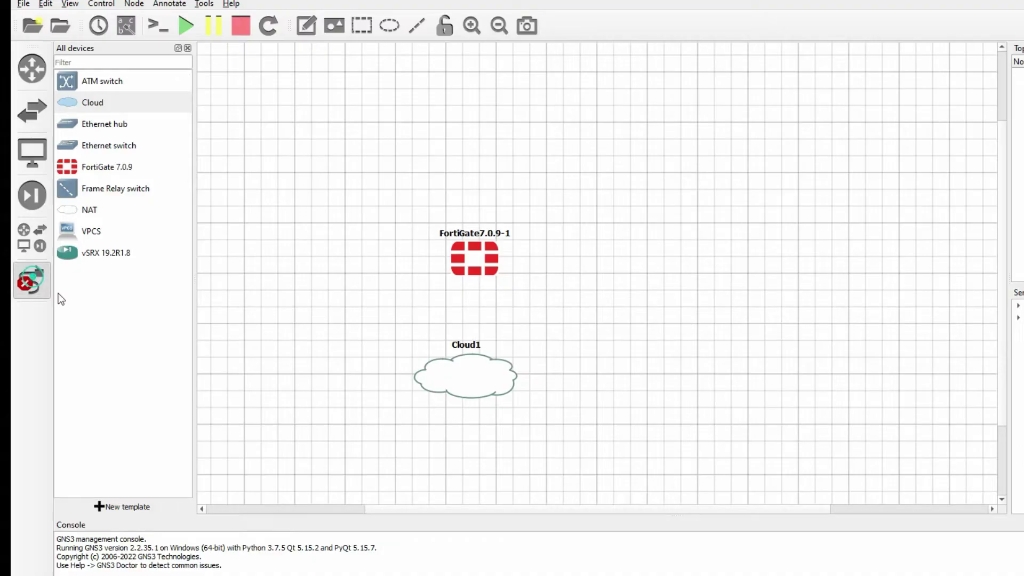
left_click(481, 375)
left_click(536, 446)
left_click(477, 273)
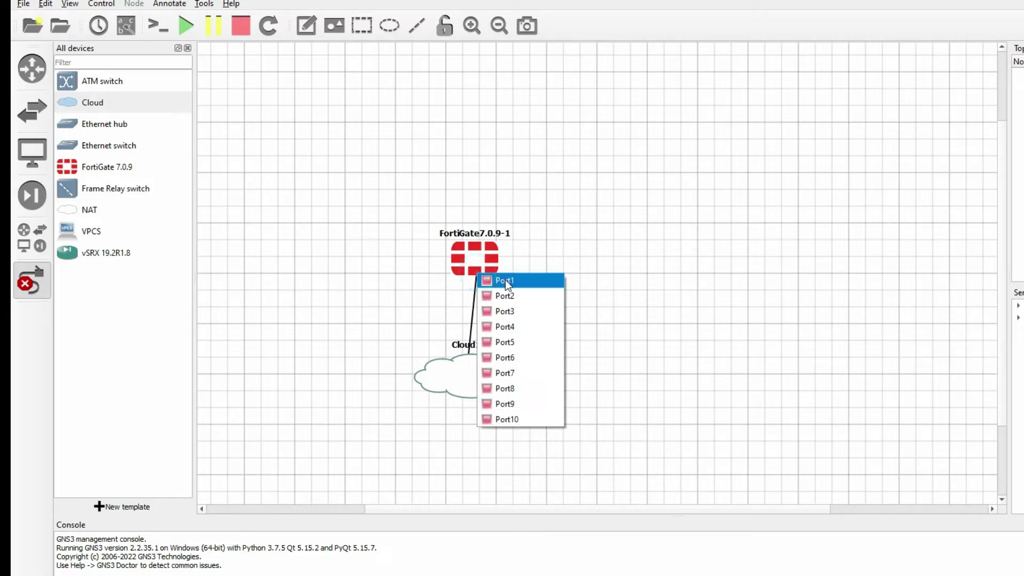
left_click(505, 279)
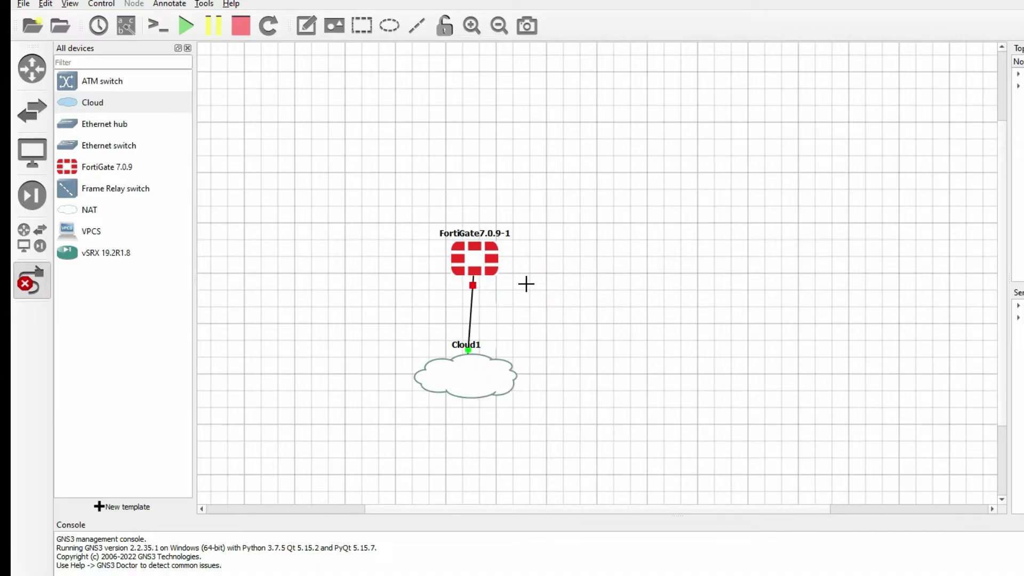
right_click(525, 283)
right_click(485, 270)
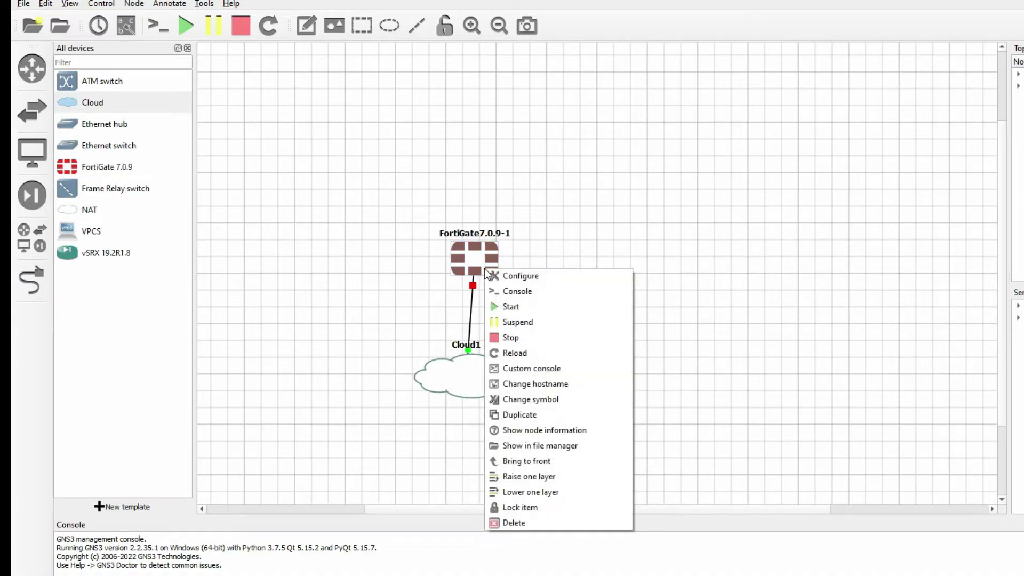
left_click(519, 306)
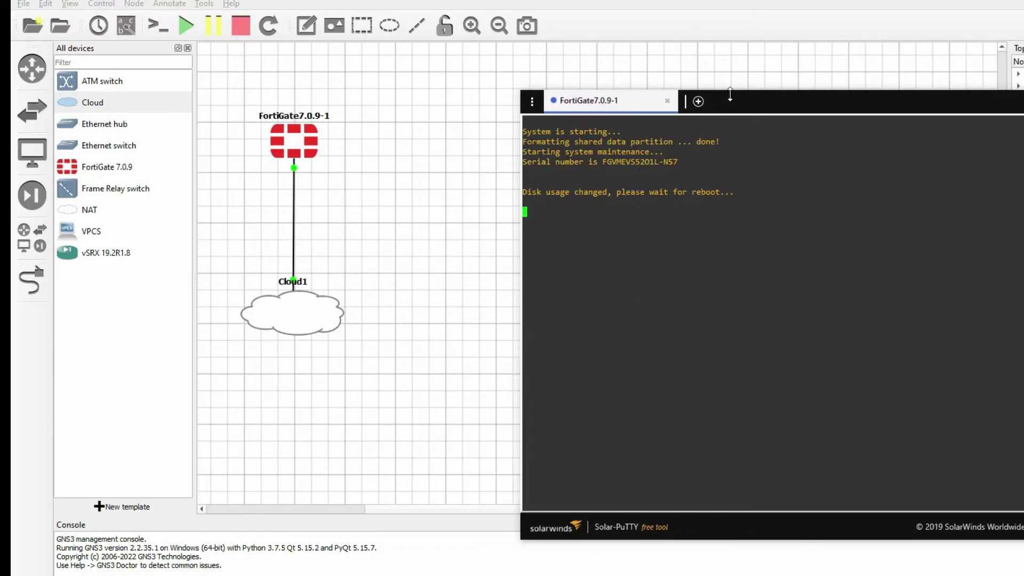
Log in to the rebooted FortiGate console as admin and set a new administrator password.
left_click_drag(730, 95, 577, 56)
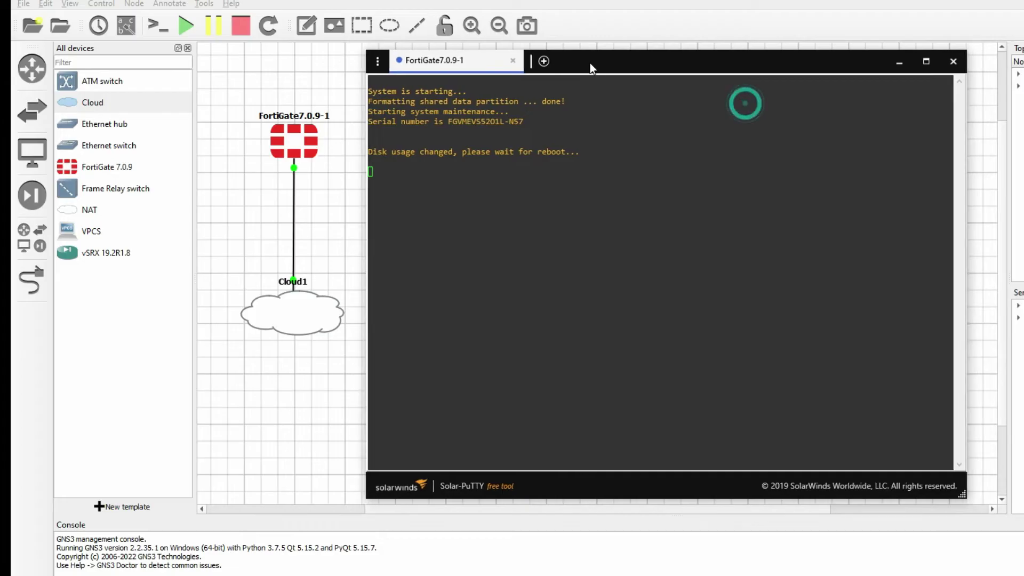
left_click(587, 209)
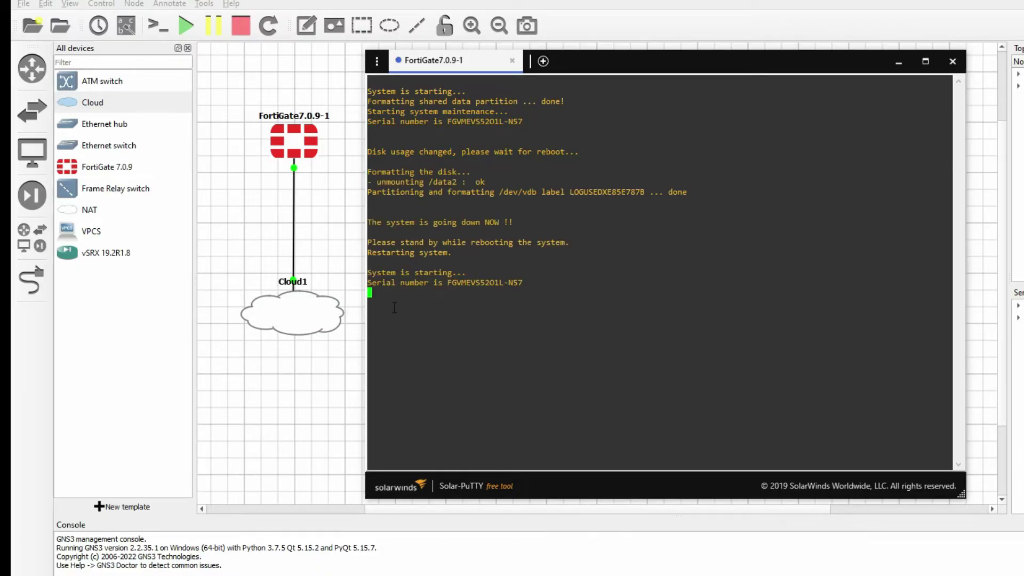
left_click_drag(372, 271, 480, 283)
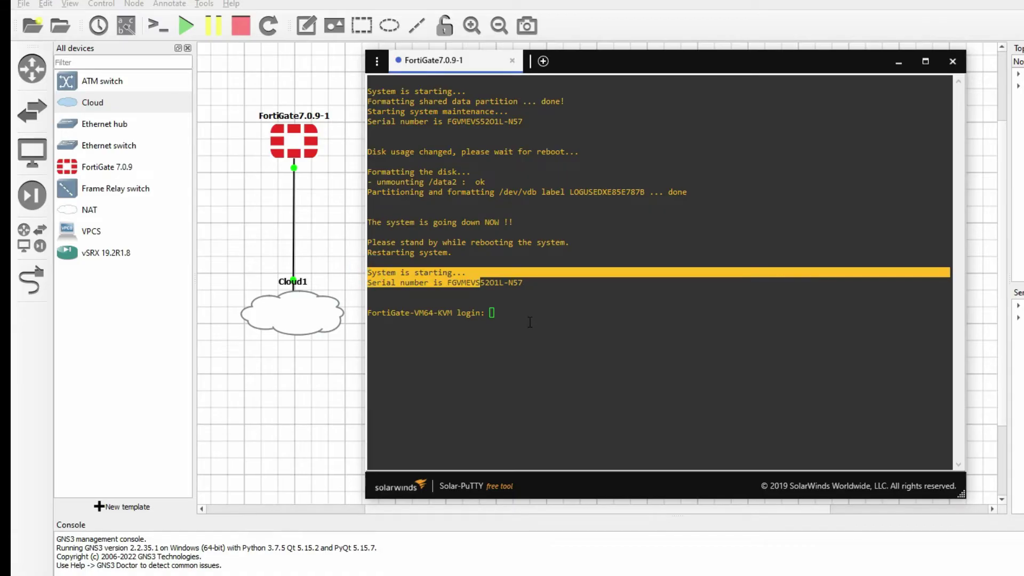
left_click(544, 324)
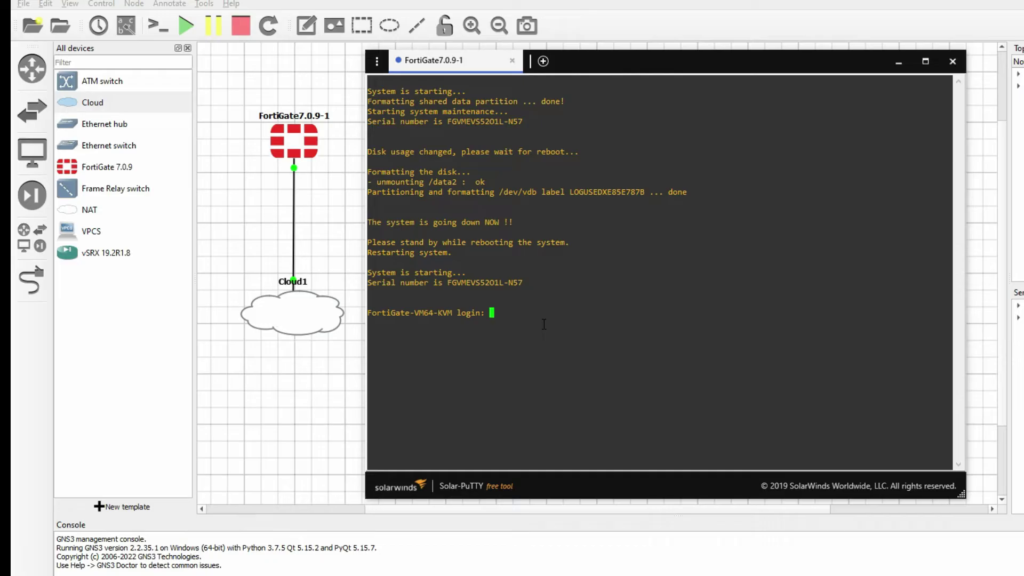
triple_click(505, 322)
left_click(569, 306)
type("admin")
key("Return")
key("Return")
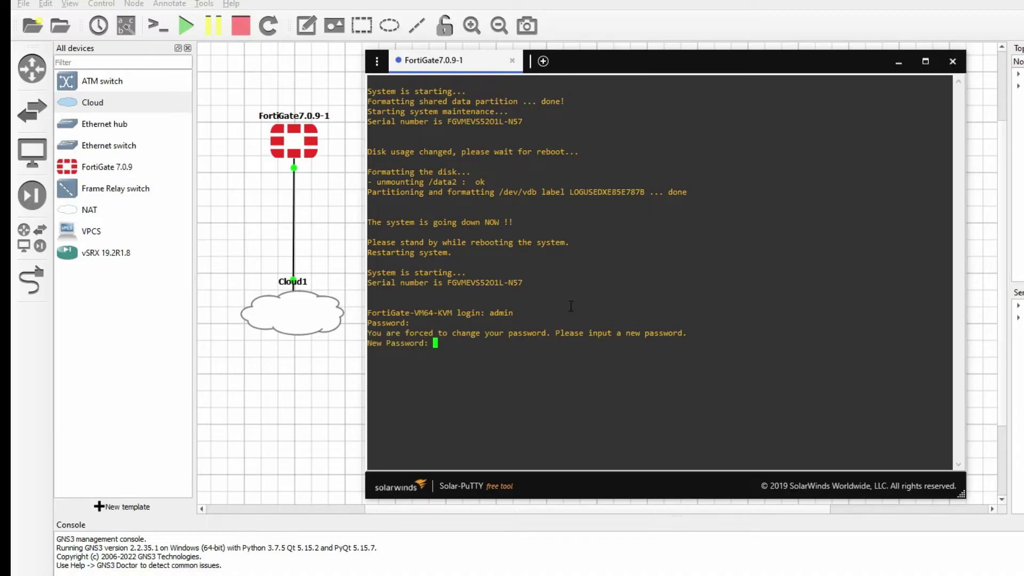
key("Return")
key("Return")
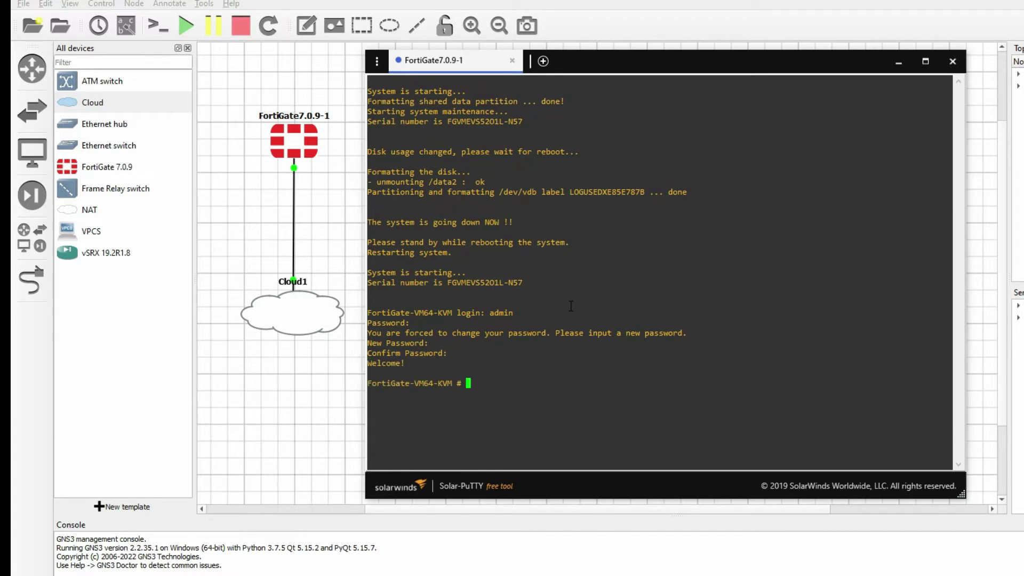
key("Return")
key("Return")
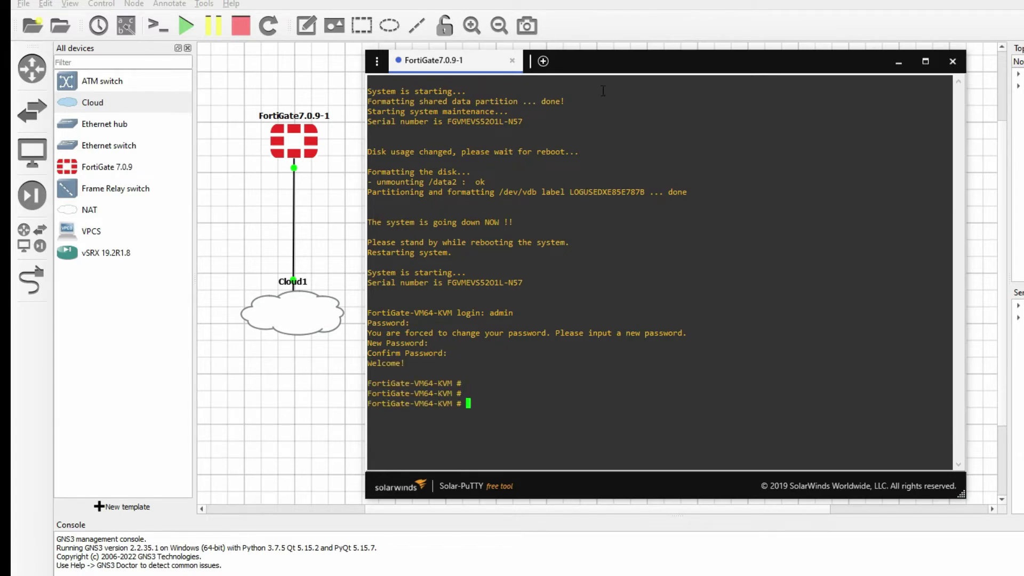
left_click_drag(603, 60, 599, 19)
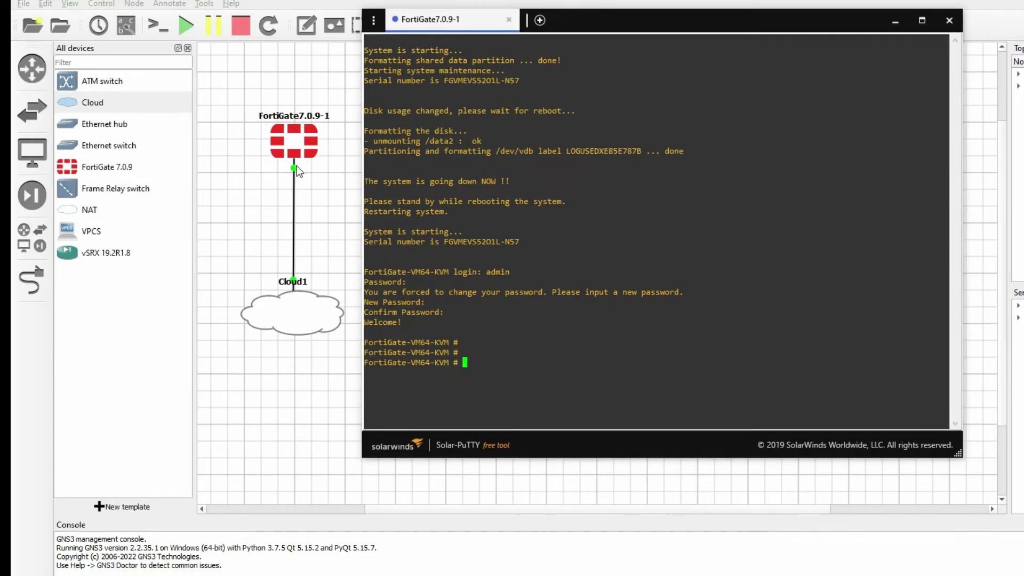
Enter config system interface, edit port1 and show its current DHCP configuration.
left_click(117, 26)
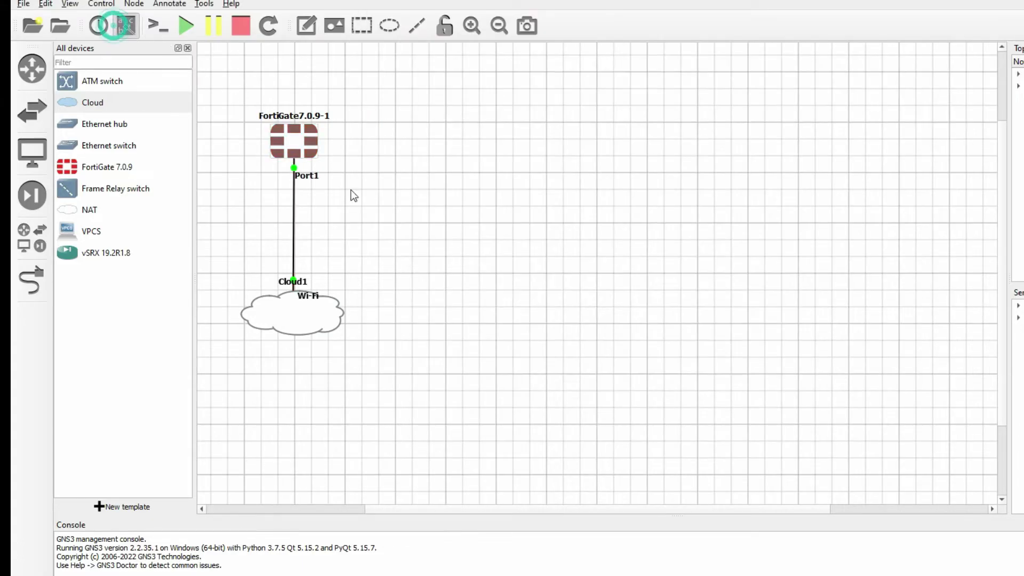
left_click(158, 25)
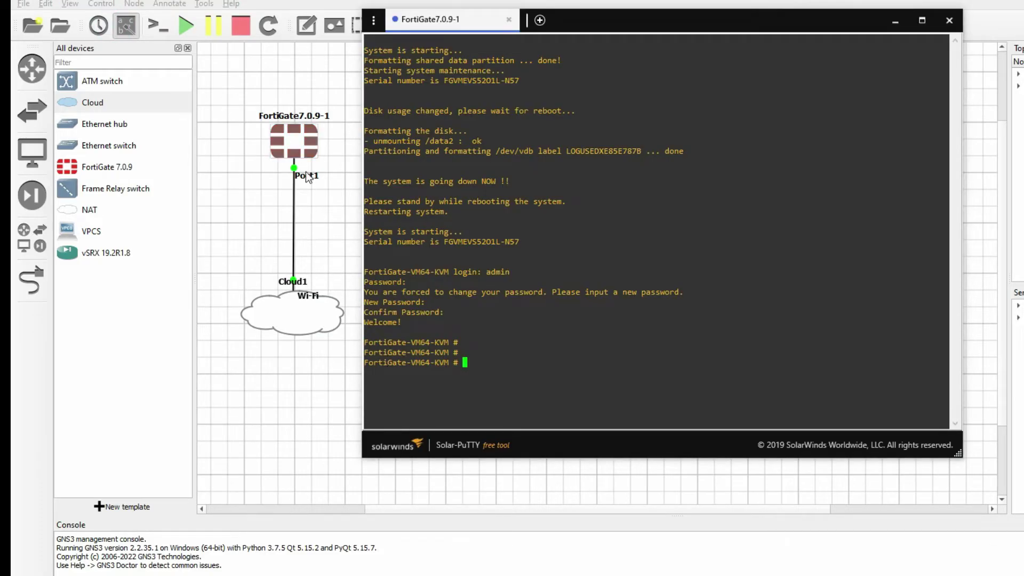
left_click(536, 347)
type("co")
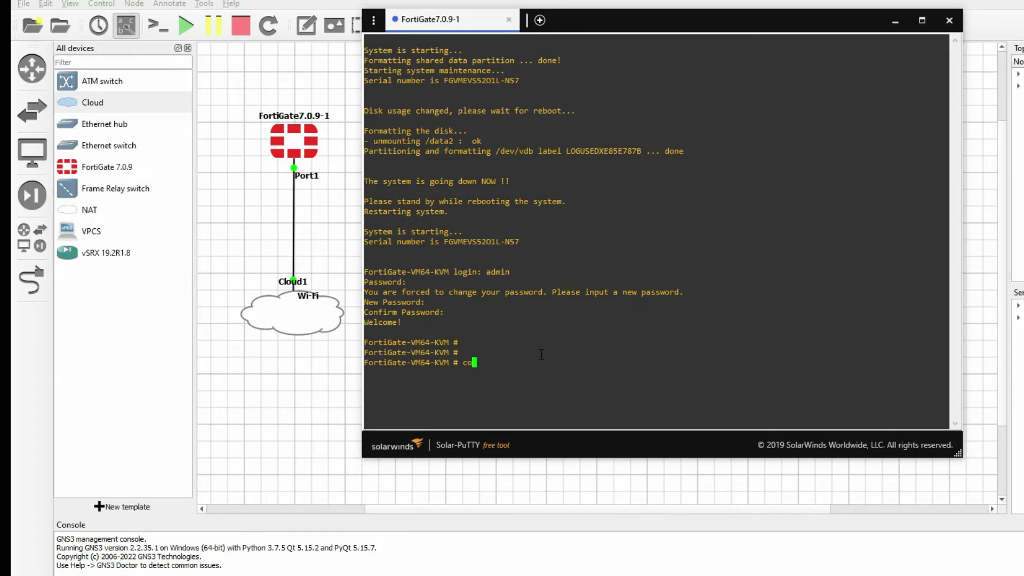
type("nfig system interface")
key("Return")
type("edi")
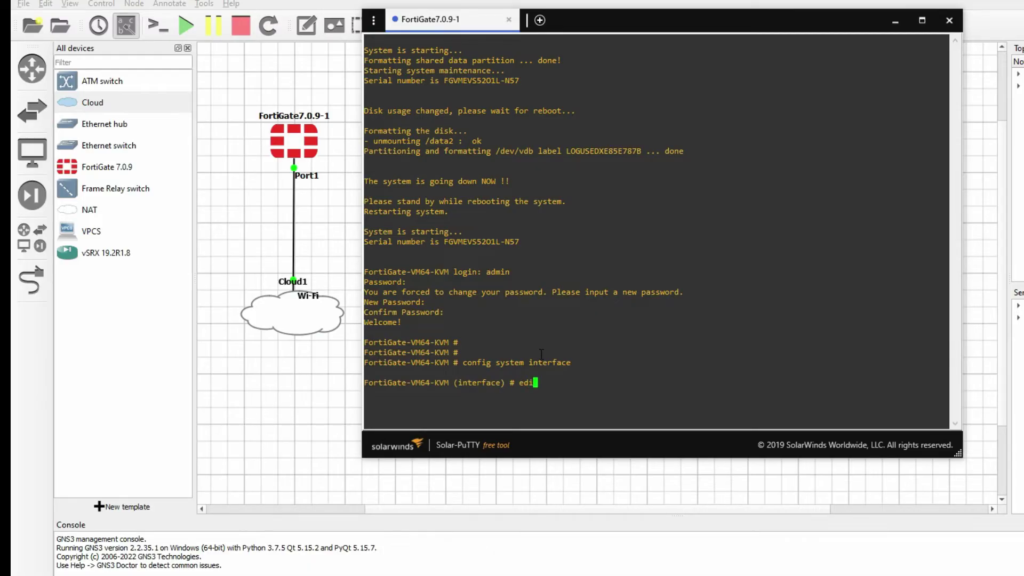
type("t port1")
key("Return")
type("set")
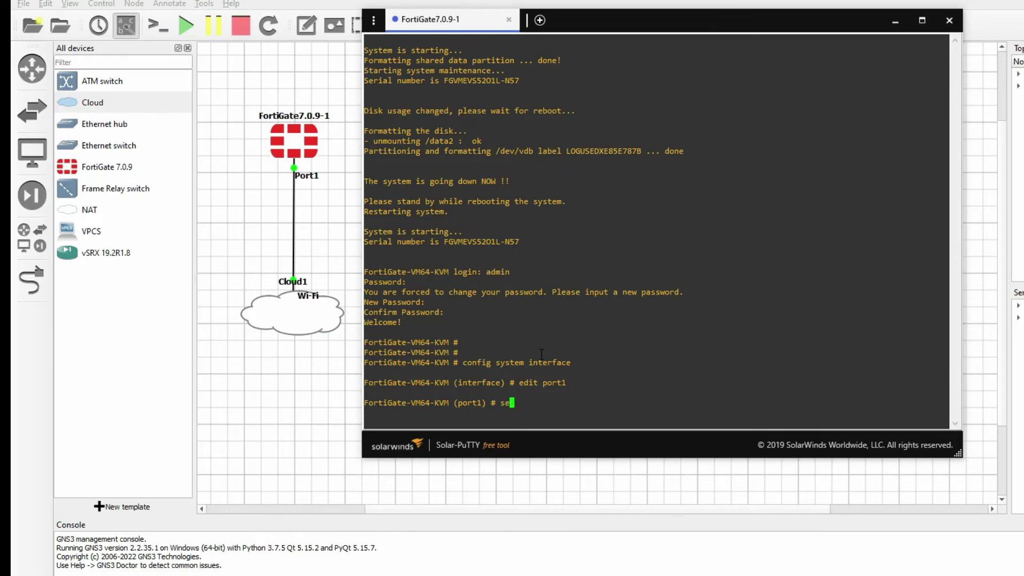
key("BackSpace")
key("BackSpace")
key("BackSpace")
key("BackSpace")
type("show")
key("Return")
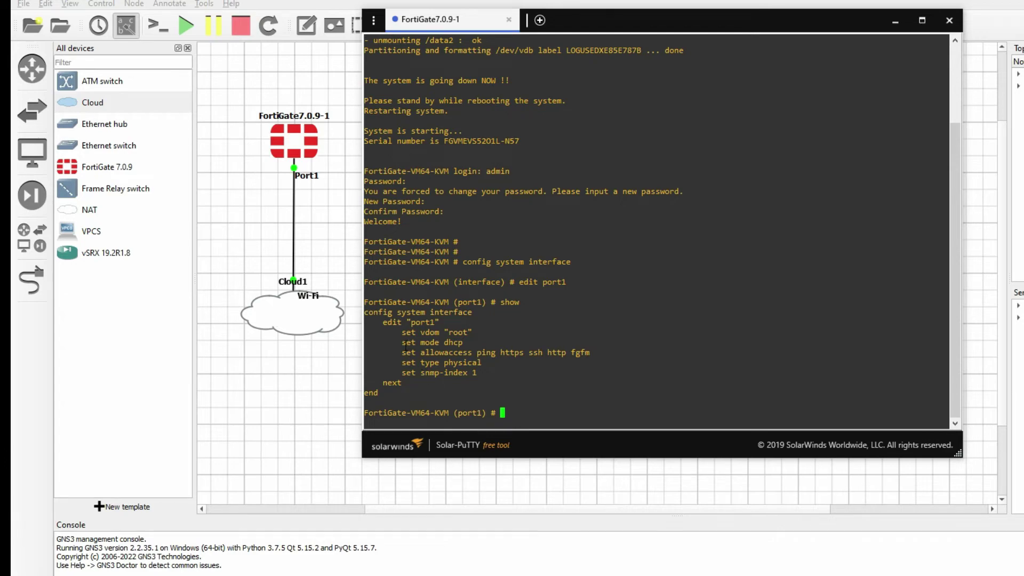
Set port1 to static mode with IP 192.168.1.106 255.255.255.0 and end.
left_click_drag(401, 343, 464, 343)
left_click(544, 401)
type("set mode static")
key("Return")
key("Return")
key("Return")
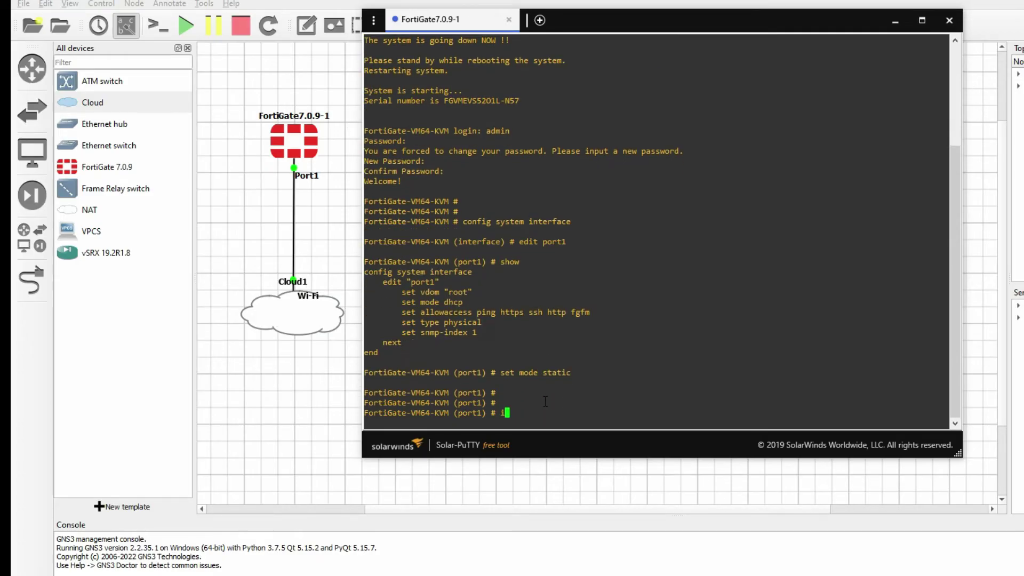
type("set ip 192.168.1.106 255.255.255.03")
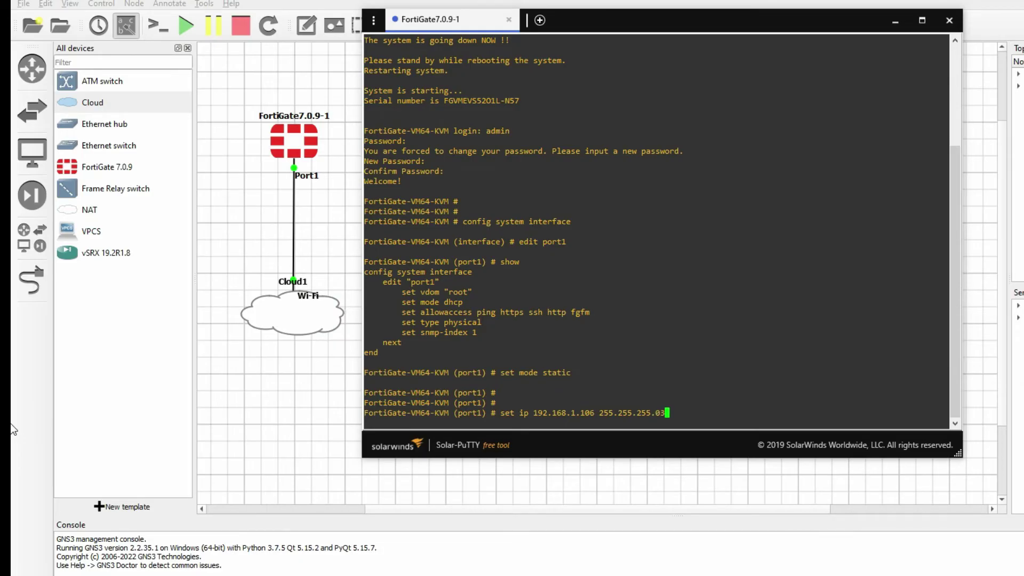
key("BackSpace")
key("Return")
key("Return")
key("Return")
key("Return")
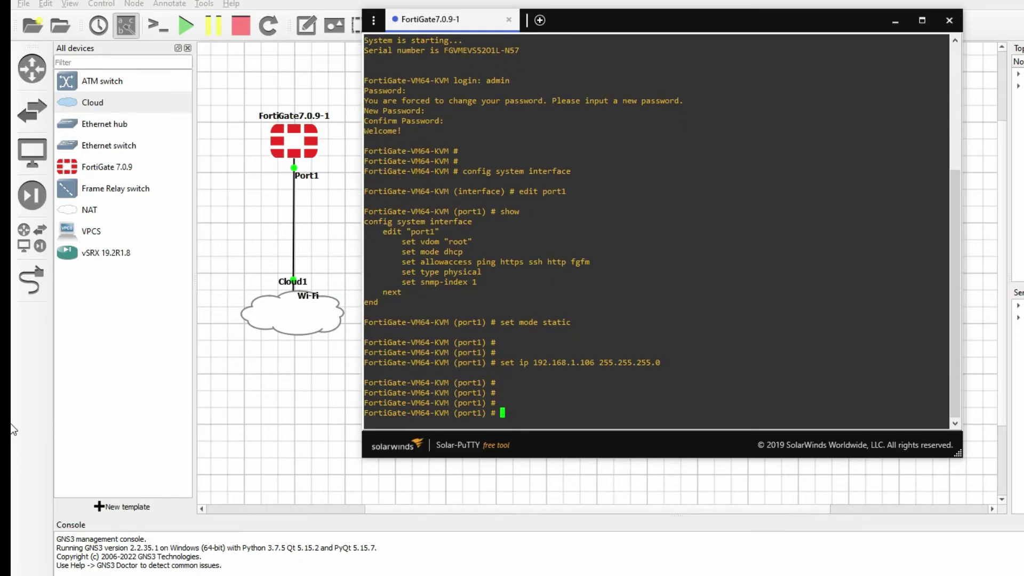
type("end")
key("Return")
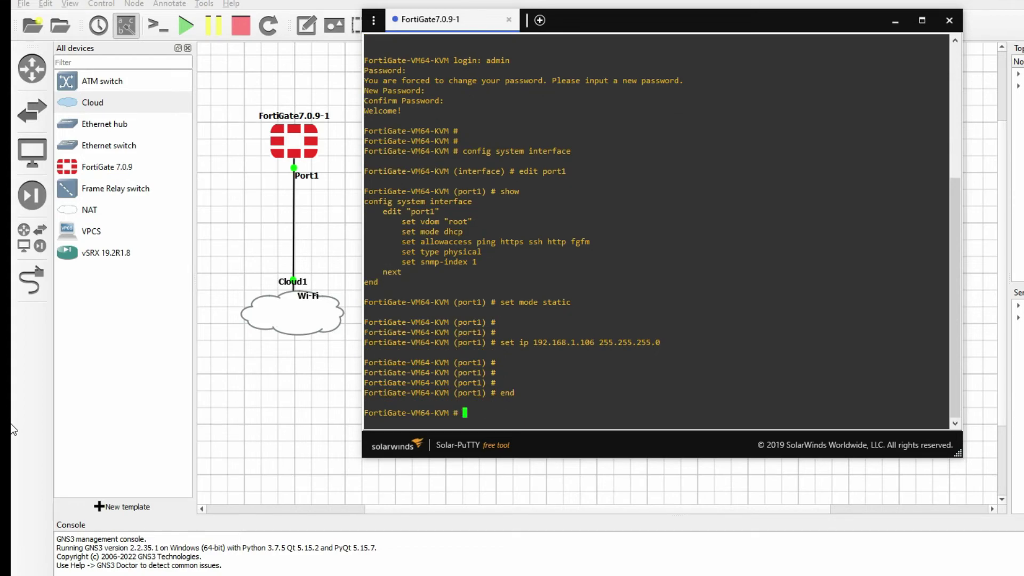
Under config system global, set hostname Forti-FW and end the configuration.
type("config system global")
key("Return")
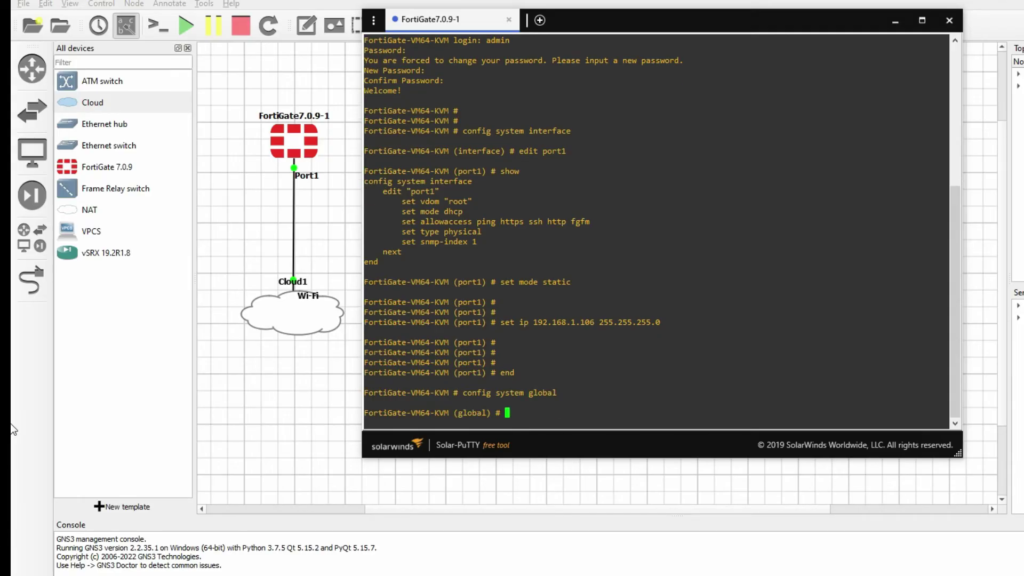
type("set hostname Forti-FW")
key("Return")
key("Return")
key("Return")
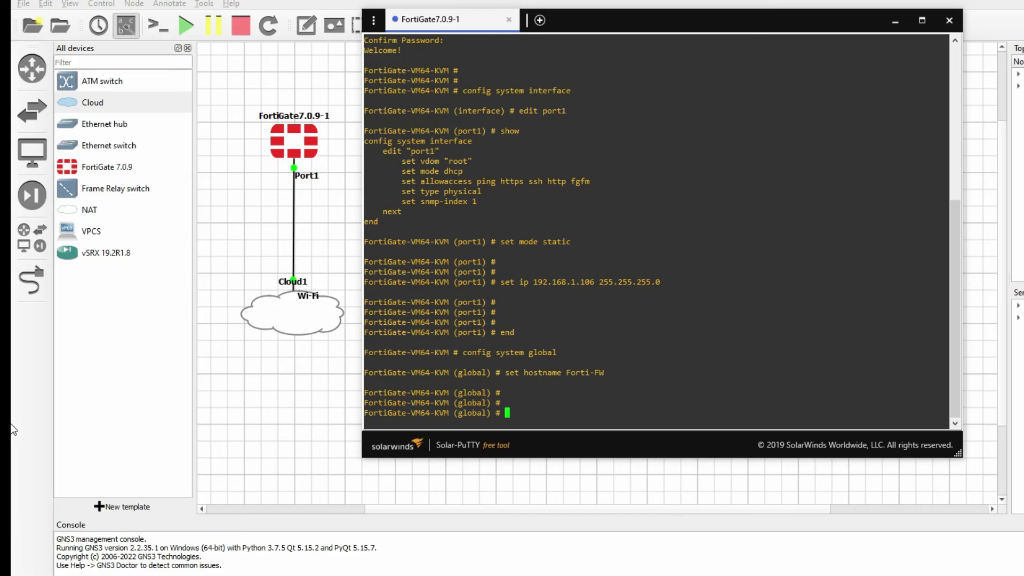
type("en")
key("Return")
key("Return")
key("Return")
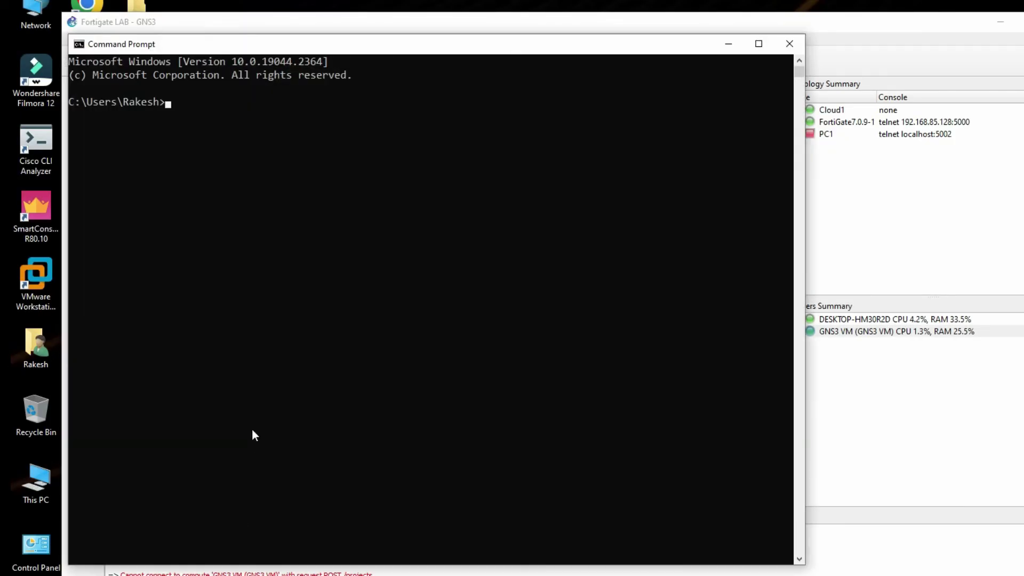
Ping 192.168.1.106 from Command Prompt and check the FortiGate's replies.
left_click_drag(314, 41, 542, 90)
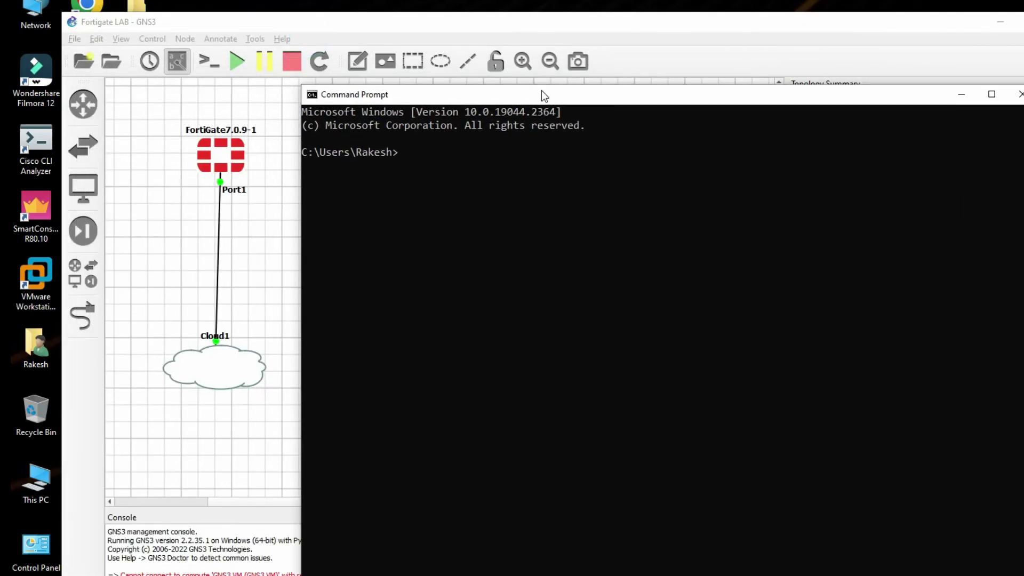
left_click(509, 240)
type("ping 192.168.1.106")
key("Return")
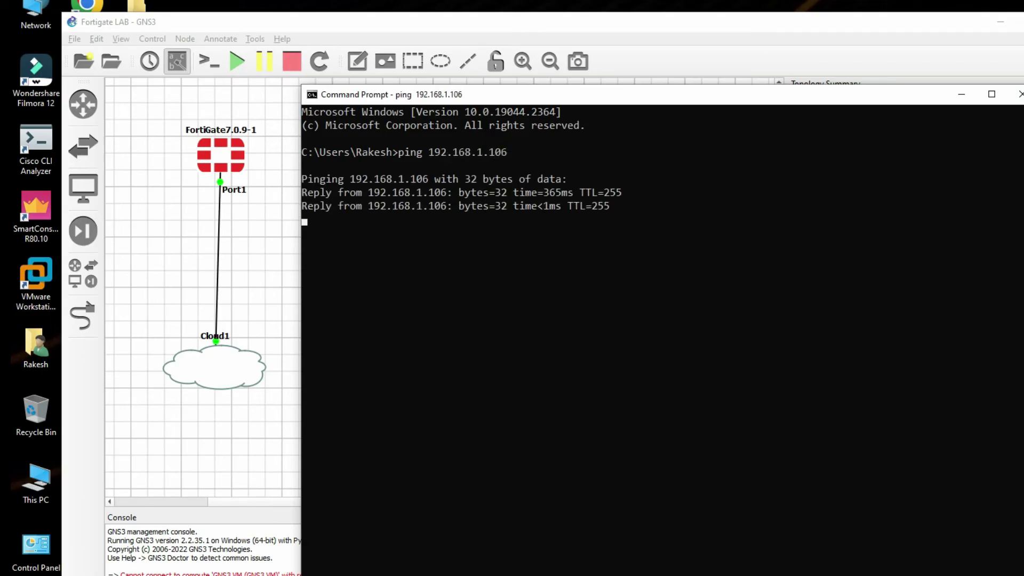
left_click_drag(627, 245, 299, 129)
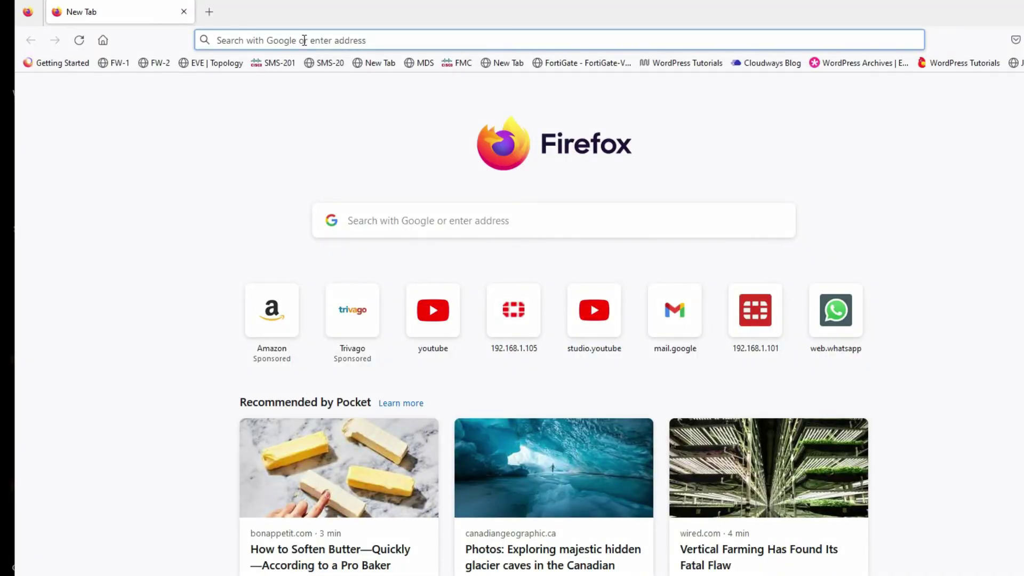
Load the FortiGate web page at 192.168.1.106 in Firefox.
left_click(304, 40)
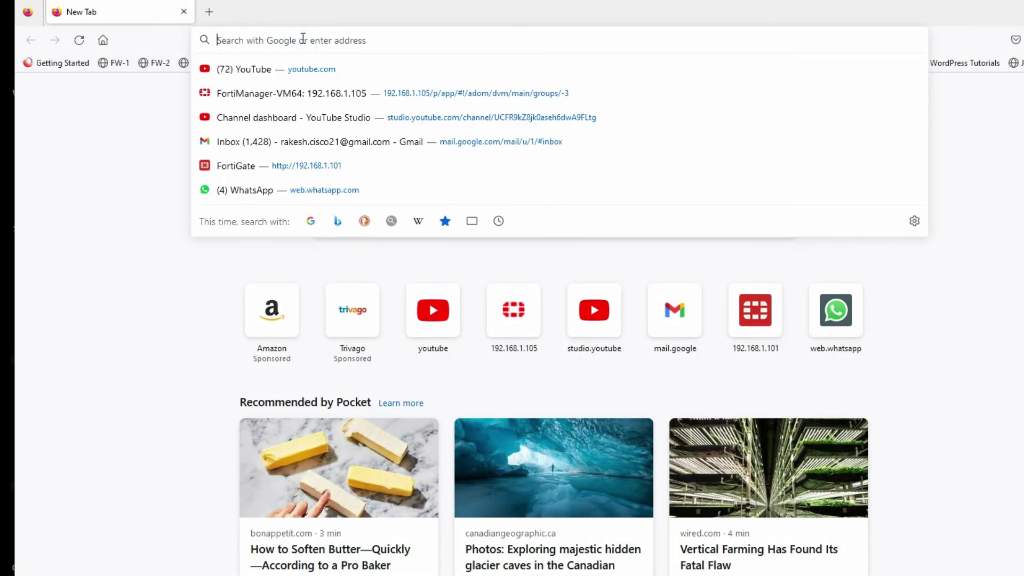
type("192.168.1.")
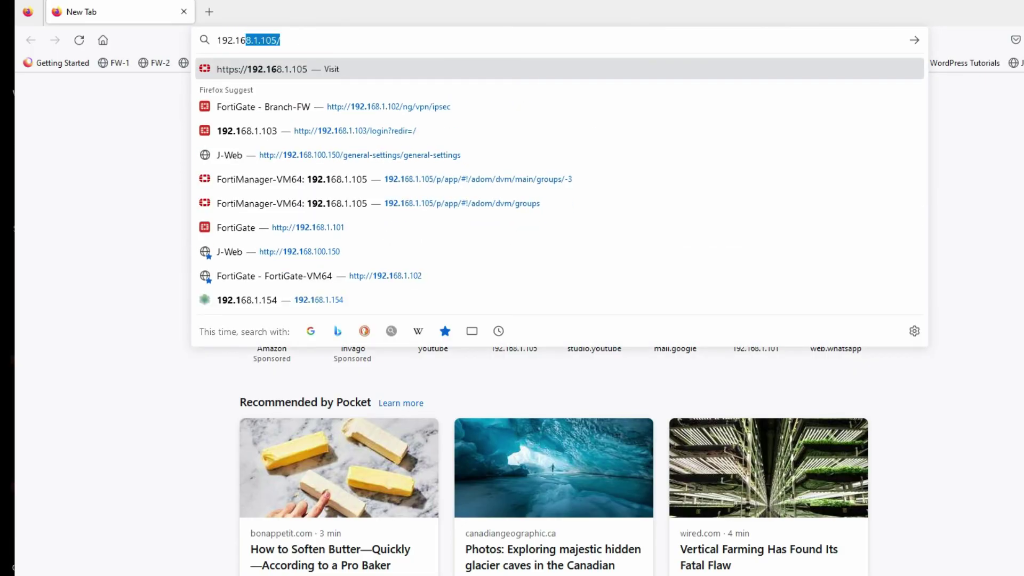
type("10")
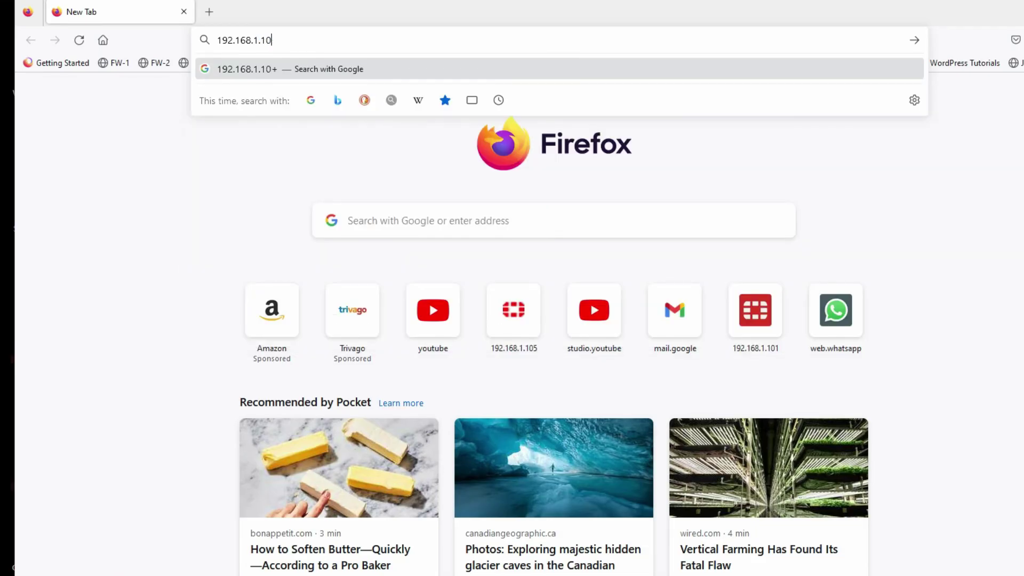
type("+6")
key("Return")
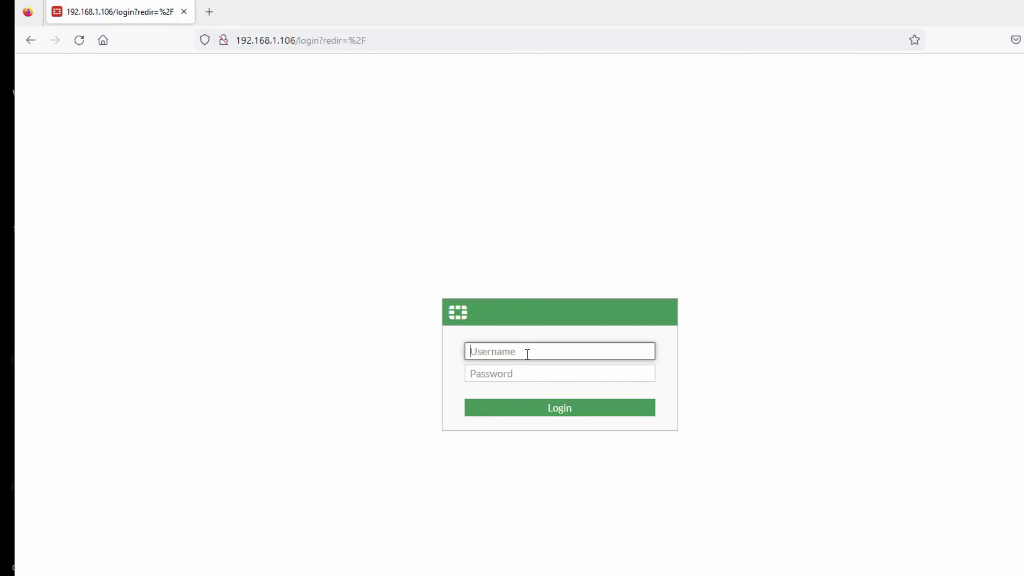
Enter the admin username and the account password on the login form.
left_click(527, 354)
type("admin")
key("Tab")
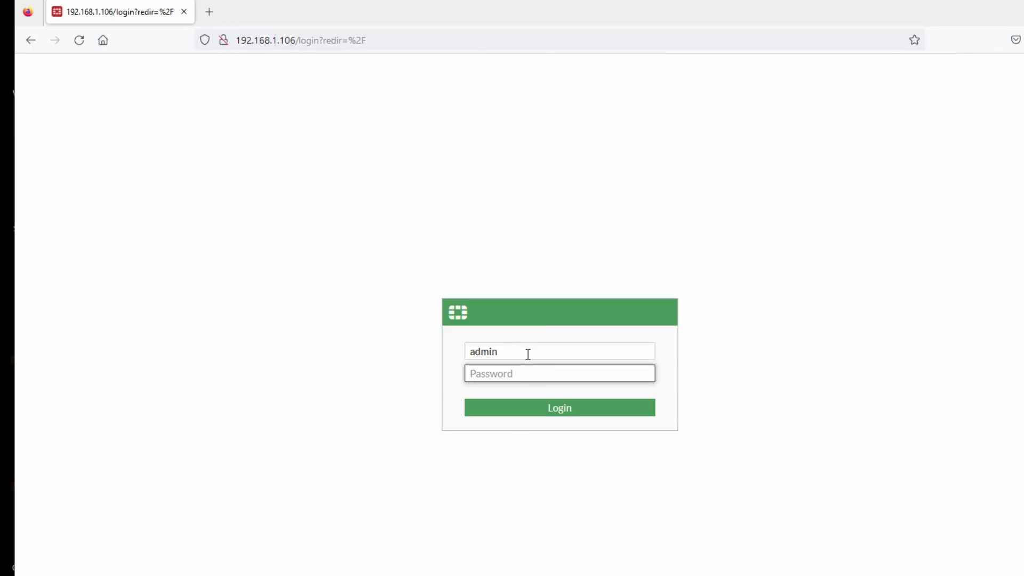
type("*****")
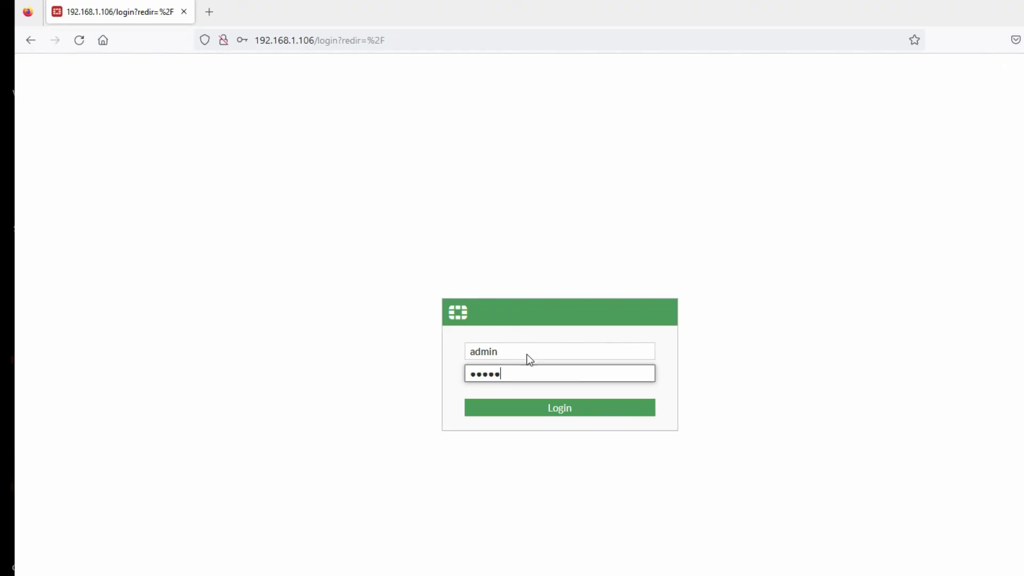
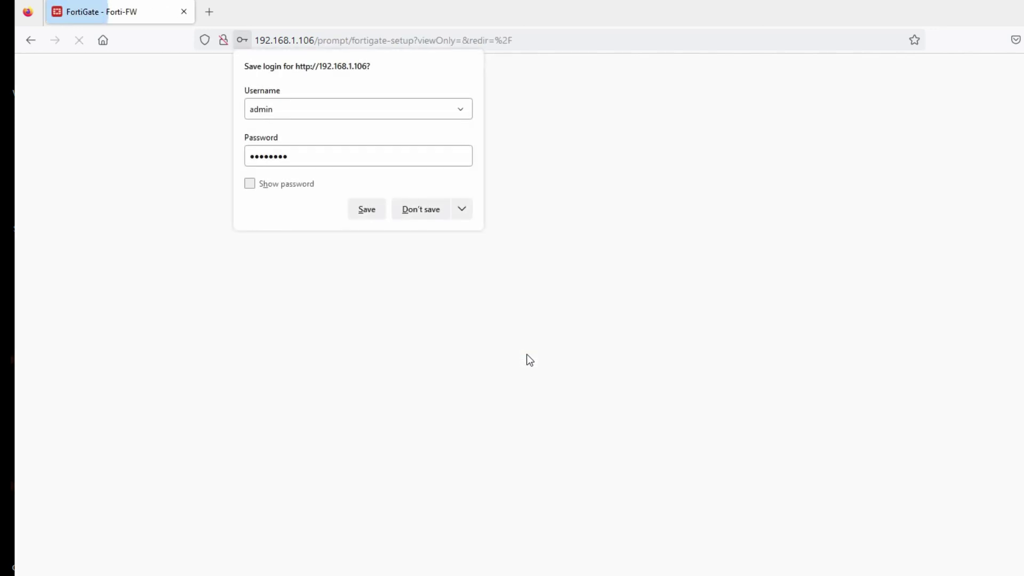
Decline Firefox's password save, then open and close the Forti-FW device list on the dashboard.
left_click(423, 211)
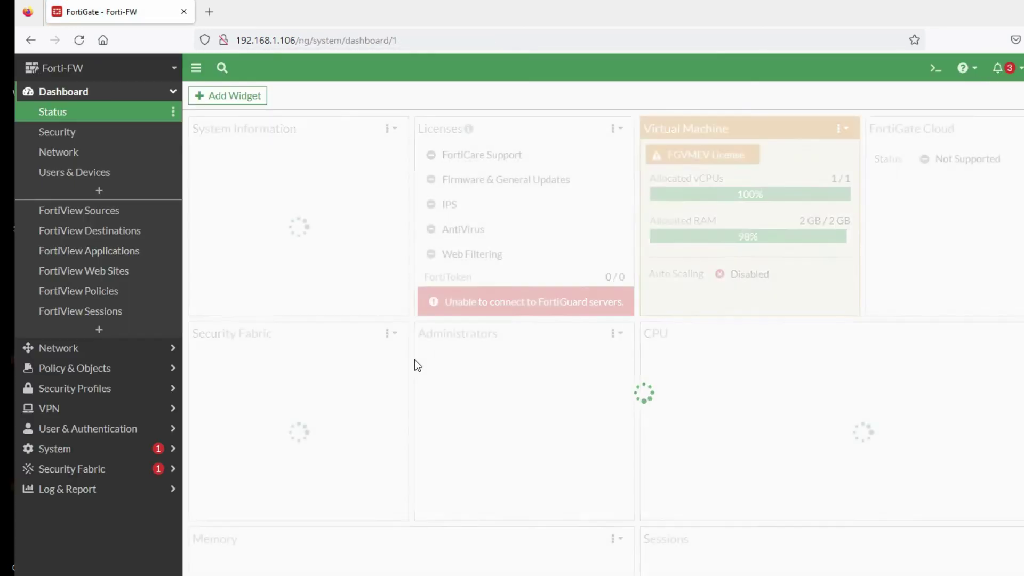
left_click(101, 74)
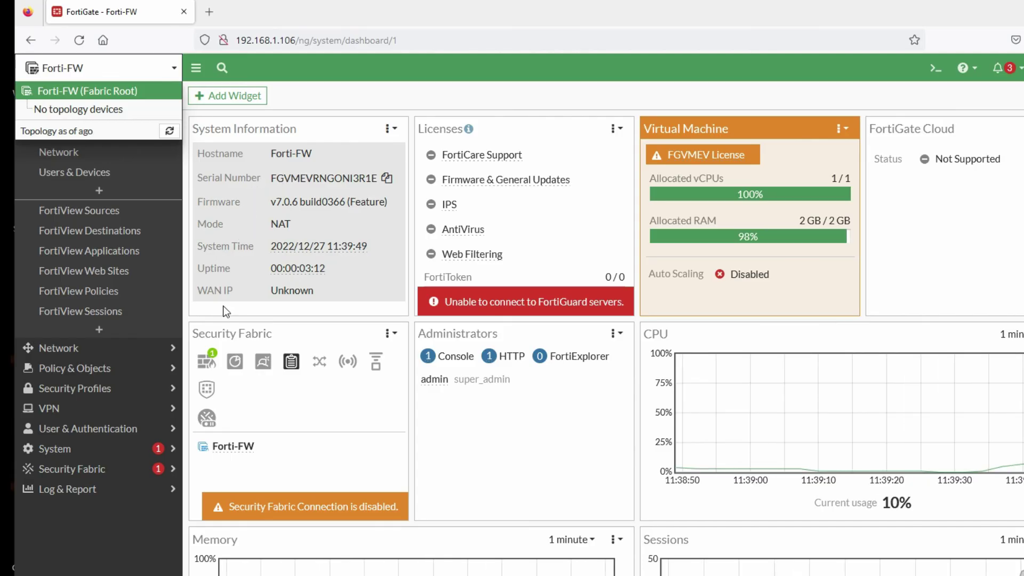
left_click(109, 68)
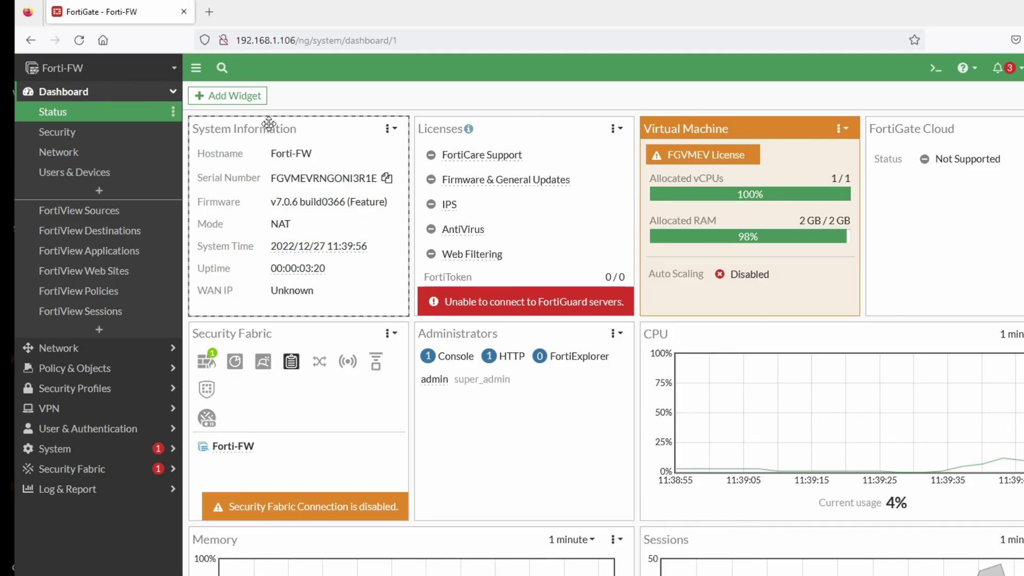